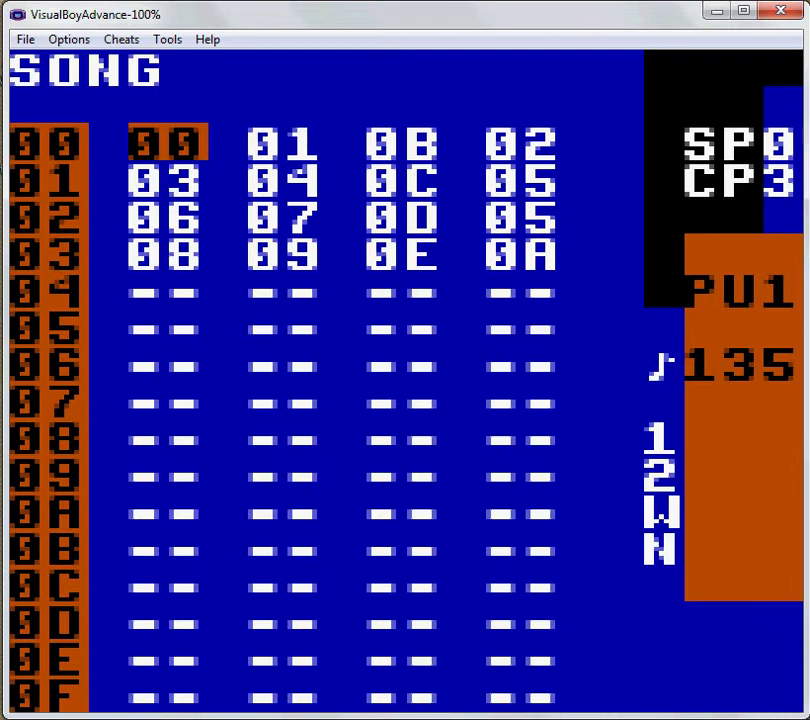
# Step: Play the loaded tempo-135 song briefly, then stop it
pyautogui.press('Return')
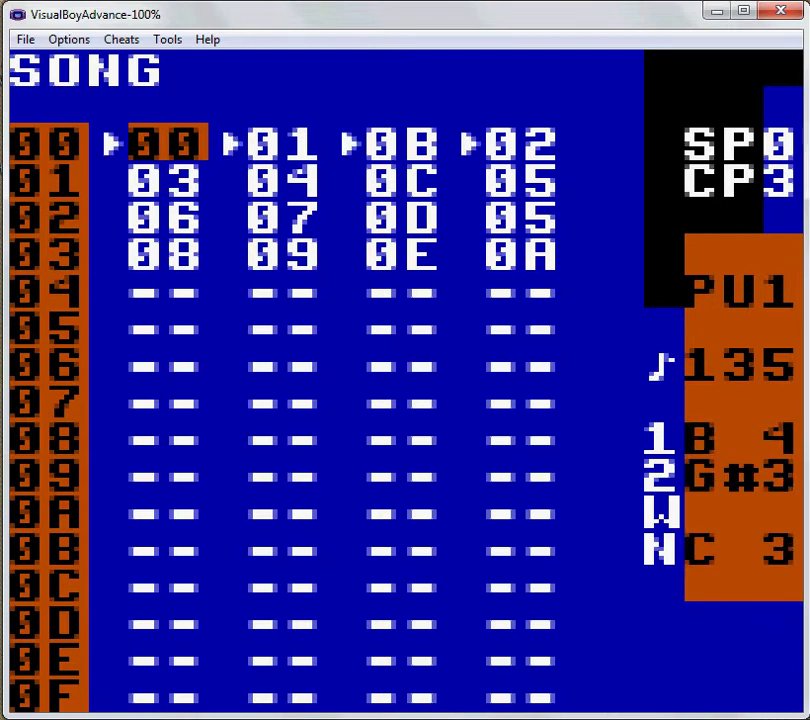
pyautogui.press('Return')
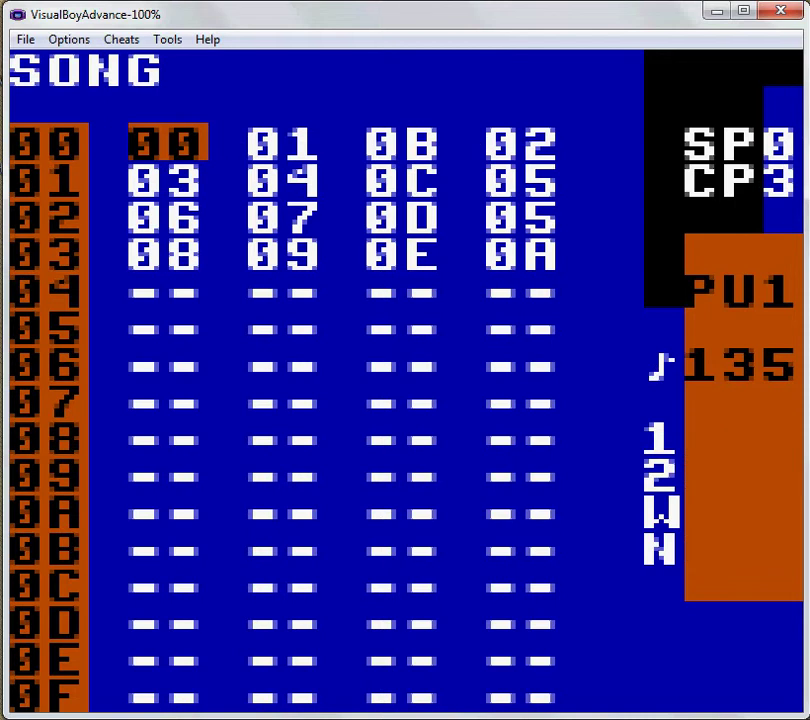
# Step: Reset the emulated Game Boy from the File menu so LSDJ reloads with an empty song
pyautogui.click(24, 39)
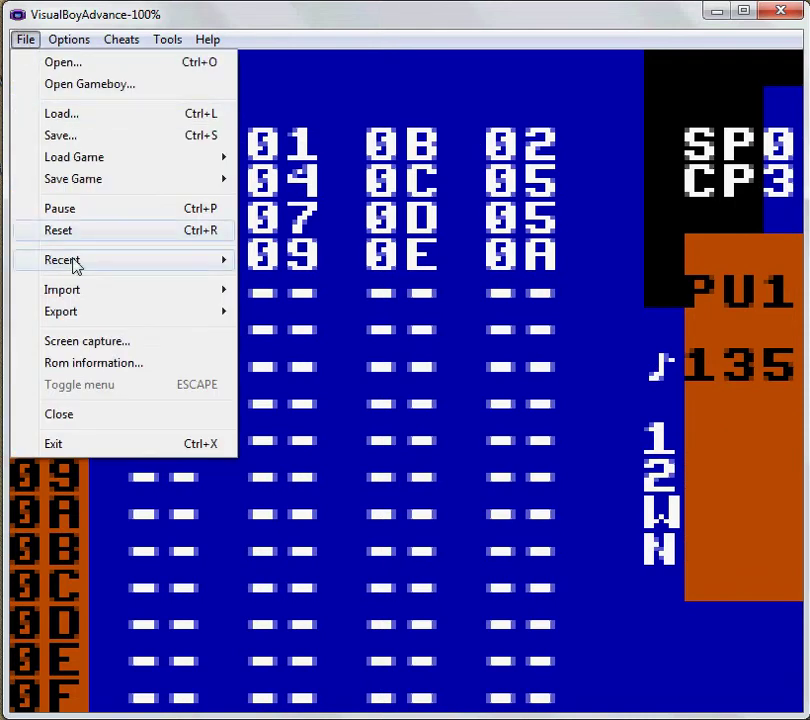
pyautogui.click(119, 232)
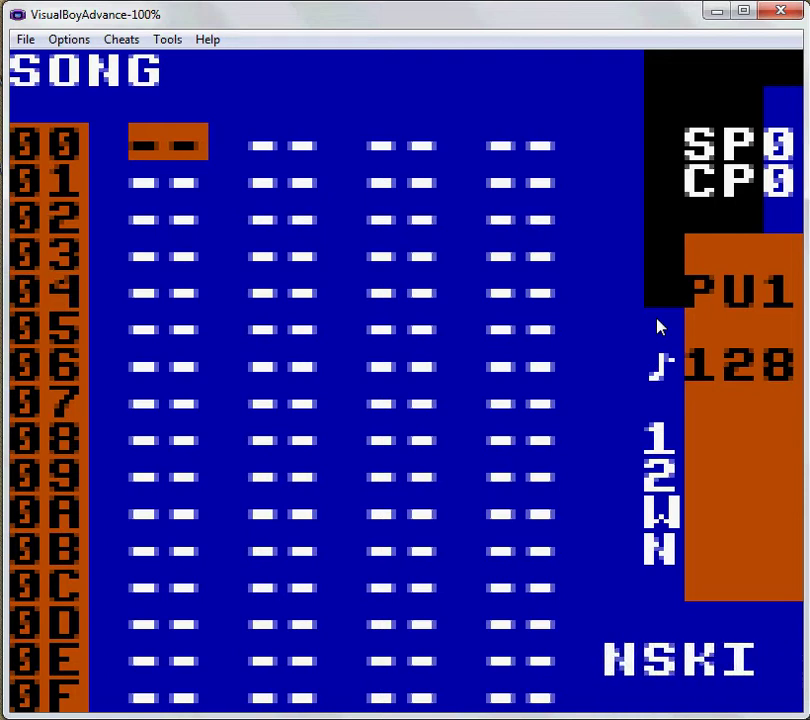
pyautogui.press('Right')
pyautogui.press('Right')
pyautogui.press('Right')
pyautogui.press('Left')
pyautogui.press('Left')
pyautogui.press('Left')
pyautogui.press('Right')
pyautogui.press('Right')
pyautogui.press('Right')
pyautogui.press('Left')
pyautogui.press('Left')
pyautogui.press('Left')
pyautogui.press('Right')
pyautogui.press('Left')
pyautogui.press('Right')
pyautogui.press('Right')
pyautogui.press('Left')
pyautogui.press('Left')
pyautogui.press('Right')
pyautogui.press('Right')
pyautogui.press('Right')
pyautogui.press('Left')
pyautogui.press('Left')
pyautogui.press('Right')
pyautogui.press('Right')
pyautogui.press('Left')
pyautogui.press('Left')
pyautogui.press('Left')
pyautogui.press('Right')
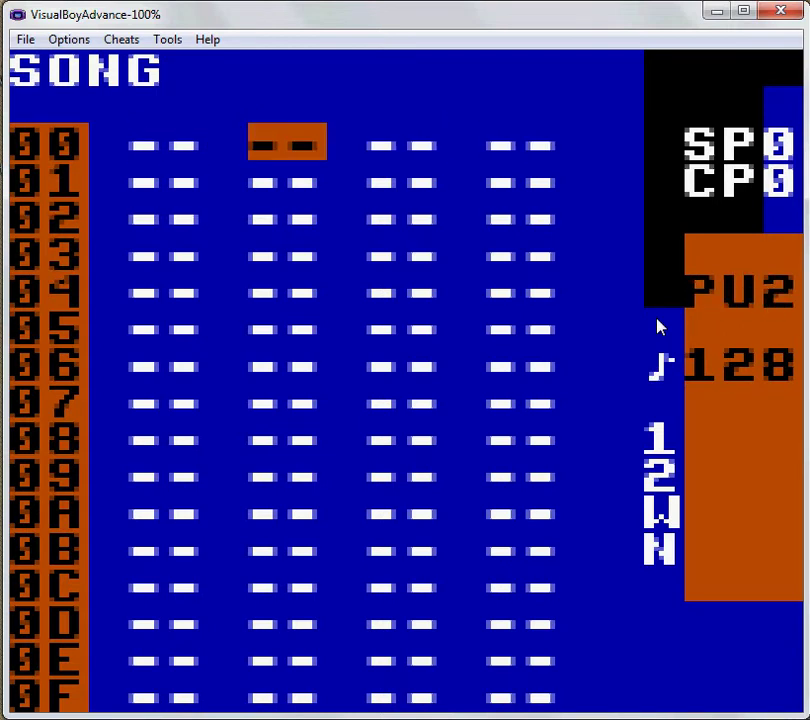
pyautogui.press('Right')
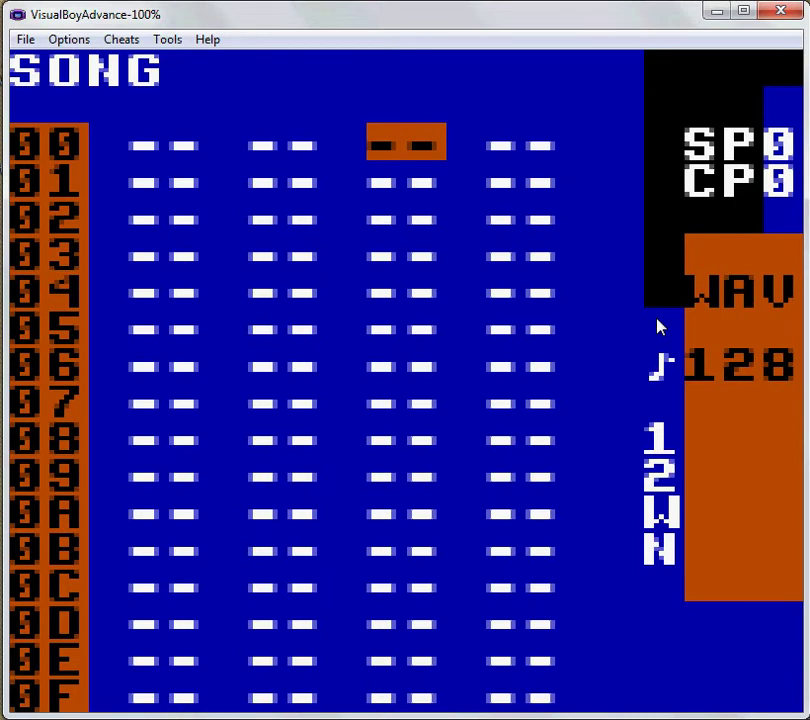
pyautogui.press('Right')
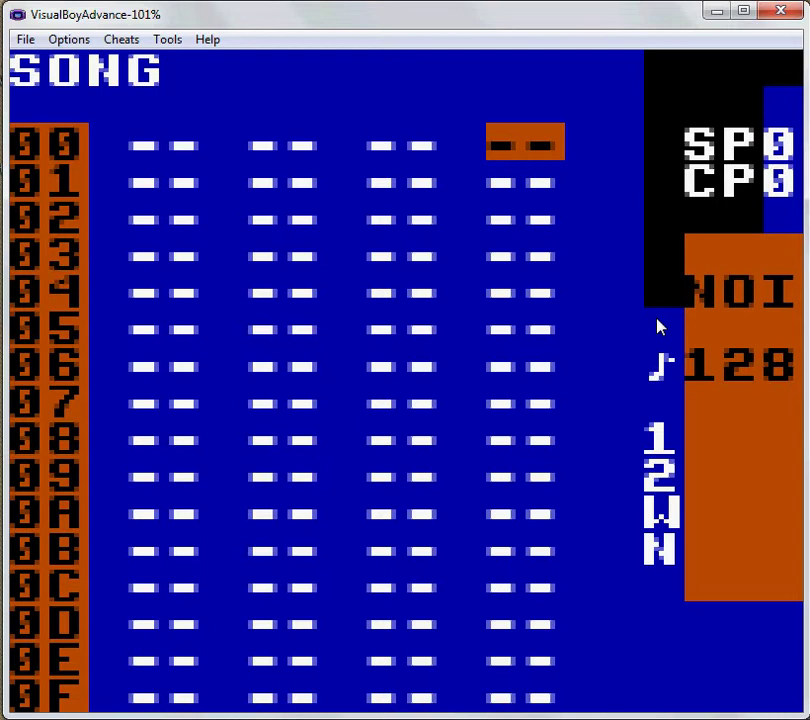
pyautogui.press('Left')
pyautogui.press('Left')
pyautogui.press('Left')
# Step: Open the PROJECT screen and try changing the tempo in tens and single steps
pyautogui.hotkey('BackSpace', 'Up')
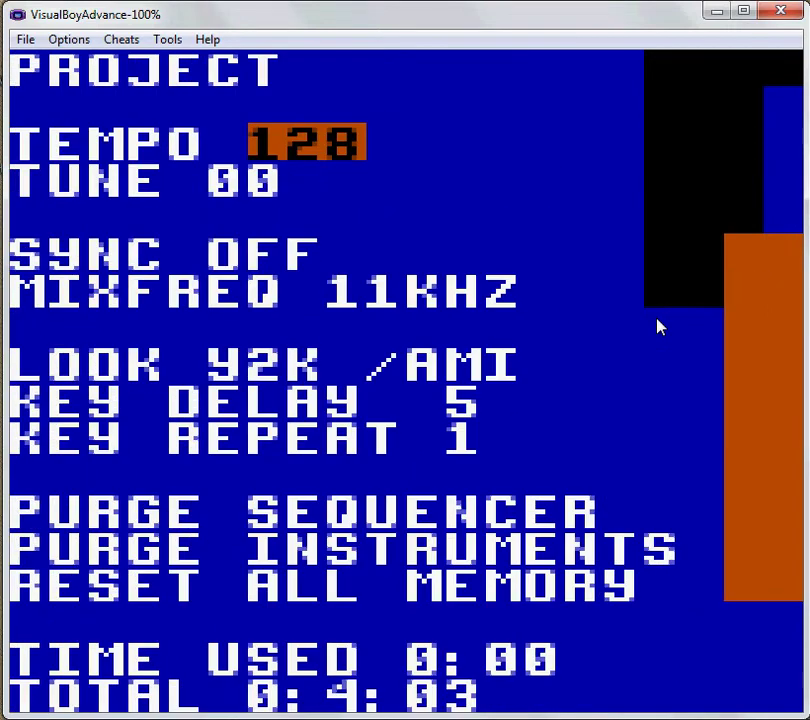
pyautogui.hotkey('BackSpace', 'Down')
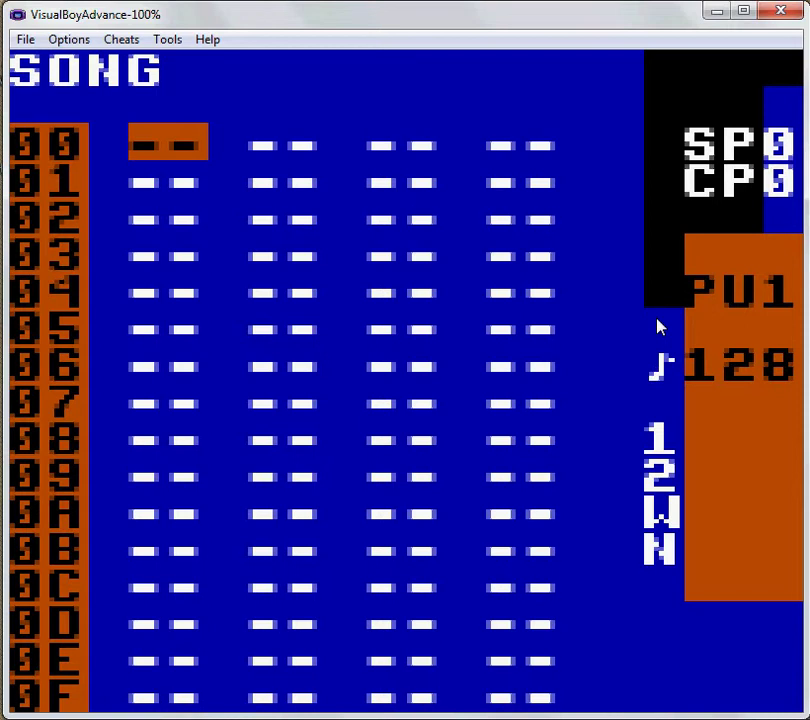
pyautogui.hotkey('BackSpace', 'Up')
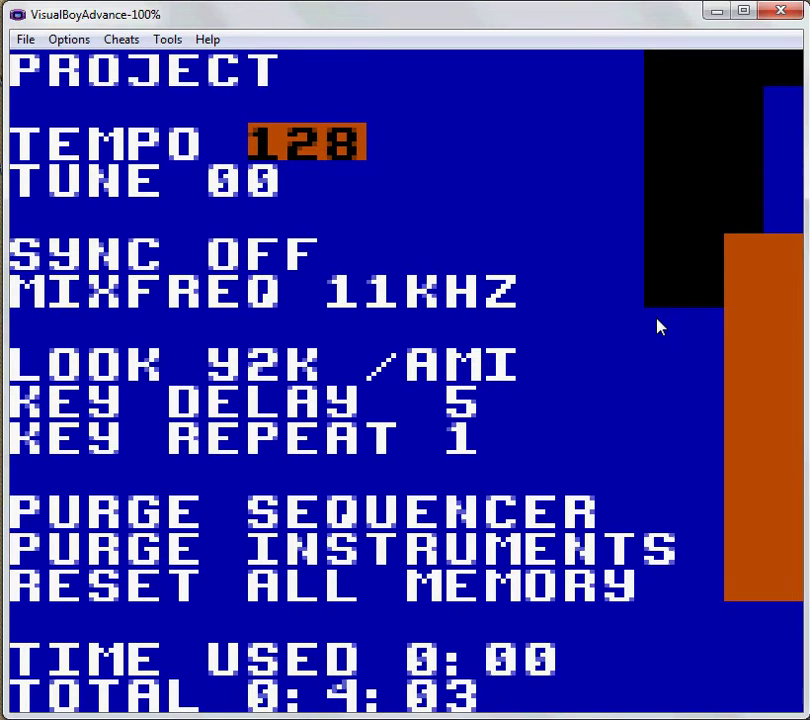
pyautogui.hotkey('z', 'Down')
pyautogui.hotkey('z', 'Down')
pyautogui.hotkey('z', 'Up')
pyautogui.hotkey('z', 'Up')
pyautogui.hotkey('z', 'Up')
pyautogui.hotkey('z', 'Down')
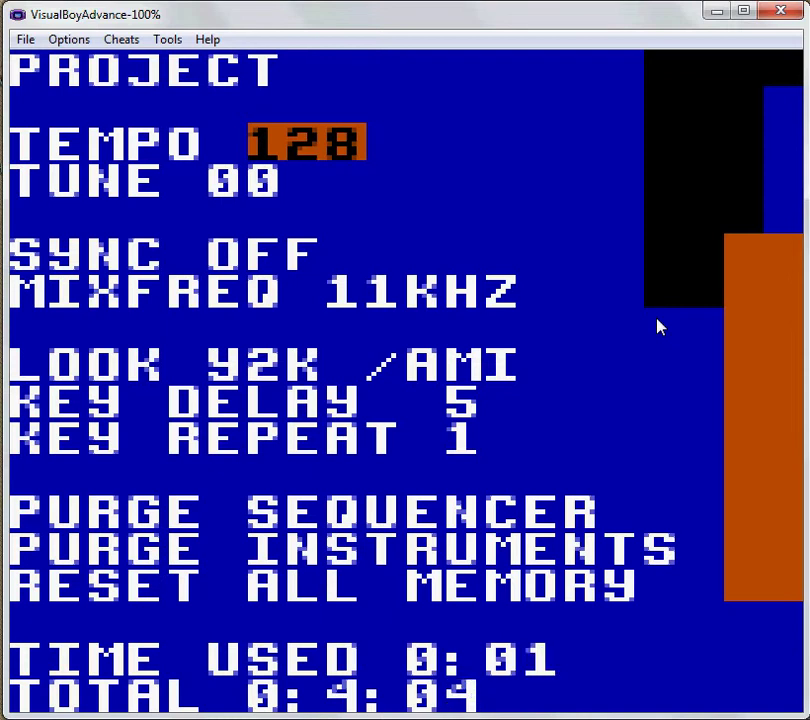
pyautogui.hotkey('z', 'Right')
pyautogui.hotkey('z', 'Right')
pyautogui.hotkey('z', 'Down')
# Step: Bring the tempo back to 128, then set it to 118
pyautogui.hotkey('z', 'Right')
pyautogui.hotkey('z', 'Right')
pyautogui.hotkey('z', 'Right')
pyautogui.hotkey('z', 'Right')
pyautogui.hotkey('z', 'Right')
pyautogui.hotkey('z', 'Right')
pyautogui.hotkey('z', 'Right')
pyautogui.hotkey('z', 'Right')
pyautogui.hotkey('z', 'Right')
pyautogui.hotkey('z', 'Left')
pyautogui.hotkey('z', 'Right')
pyautogui.hotkey('z', 'Right')
pyautogui.hotkey('z', 'Left')
pyautogui.hotkey('z', 'Left')
pyautogui.hotkey('z', 'Up')
pyautogui.hotkey('z', 'Down')
pyautogui.hotkey('z', 'Down')
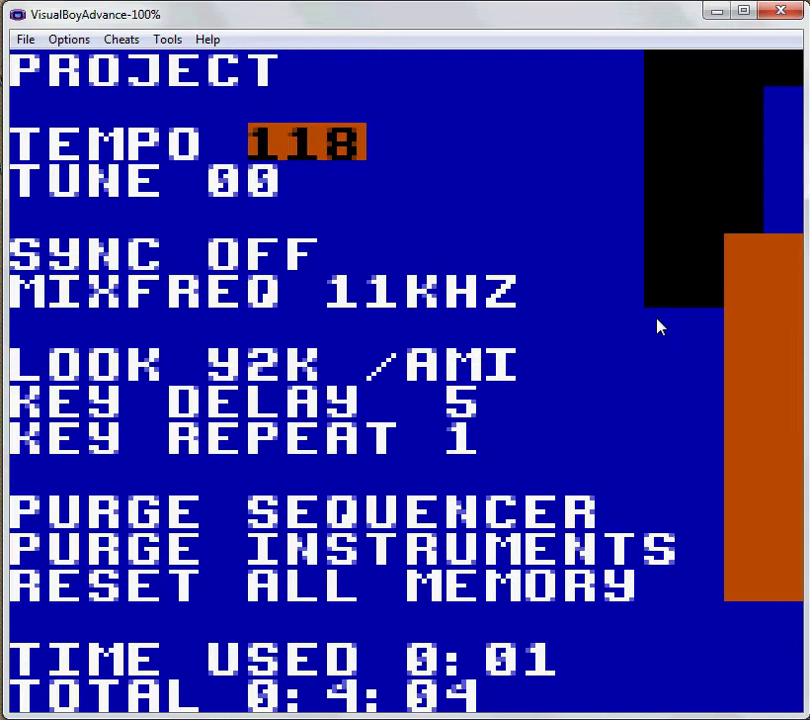
# Step: Raise TUNE to 01 and back to its original value, then return to the song screen
pyautogui.press('Down')
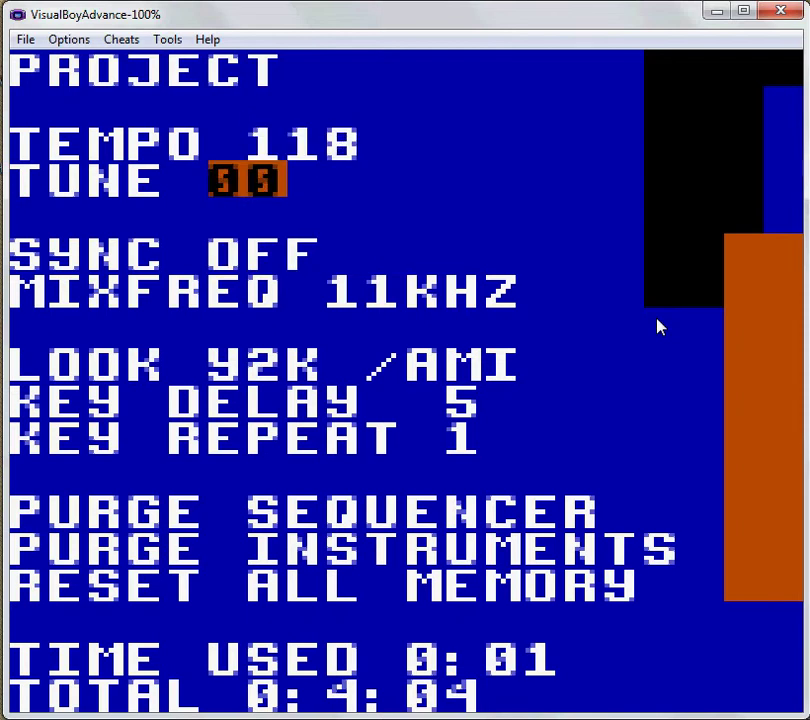
pyautogui.hotkey('z', 'Right')
pyautogui.hotkey('z', 'Right')
pyautogui.hotkey('z', 'Right')
pyautogui.hotkey('z', 'Left')
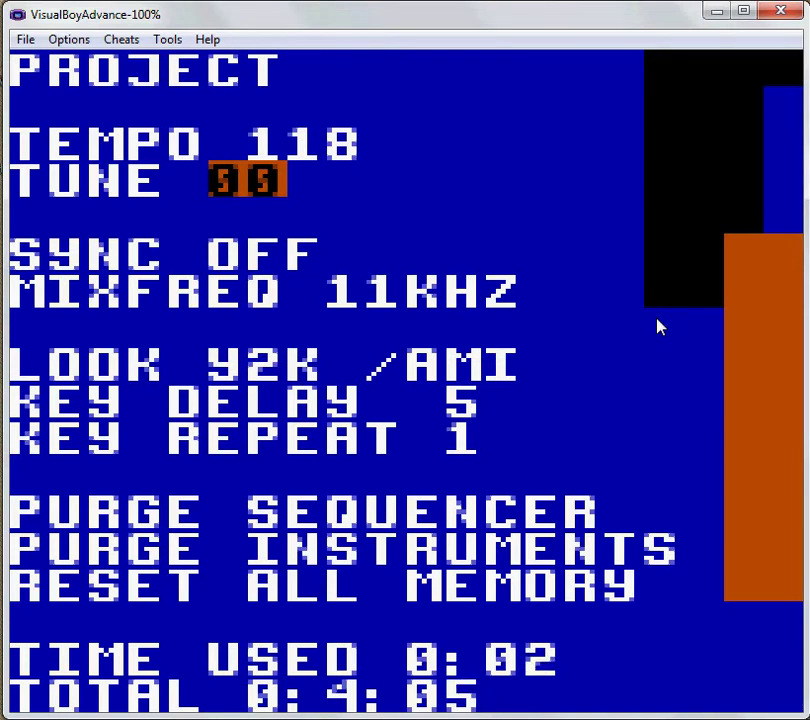
pyautogui.hotkey('BackSpace', 'Down')
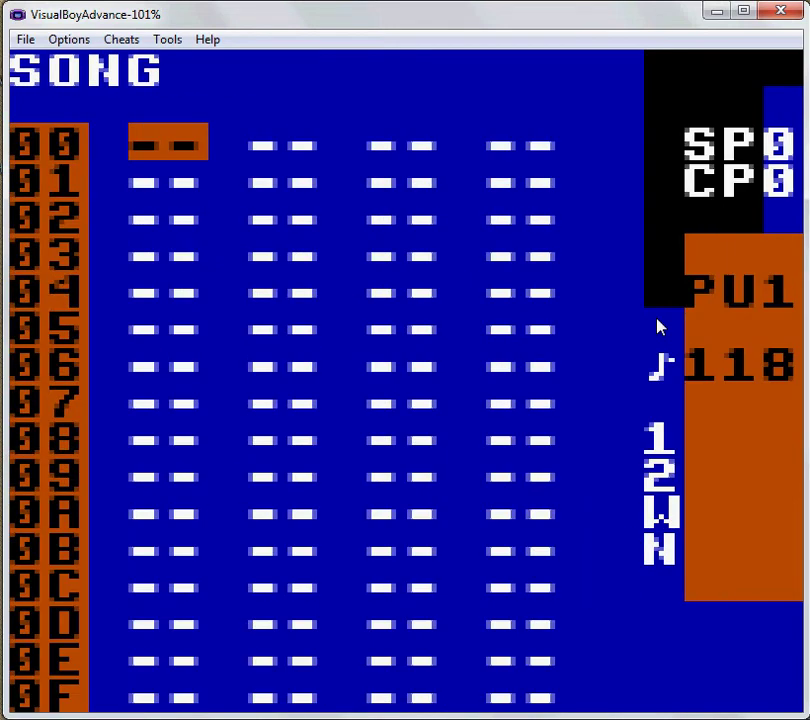
# Step: Check the PROJECT and GROOVE 00 screens, then return to the empty song screen
pyautogui.hotkey('BackSpace', 'Up')
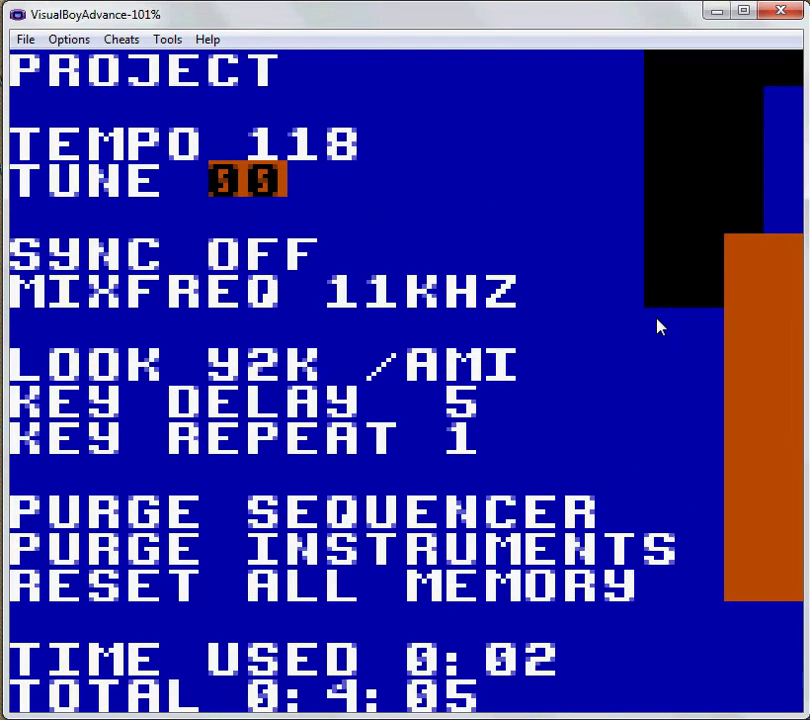
pyautogui.hotkey('BackSpace', 'Down')
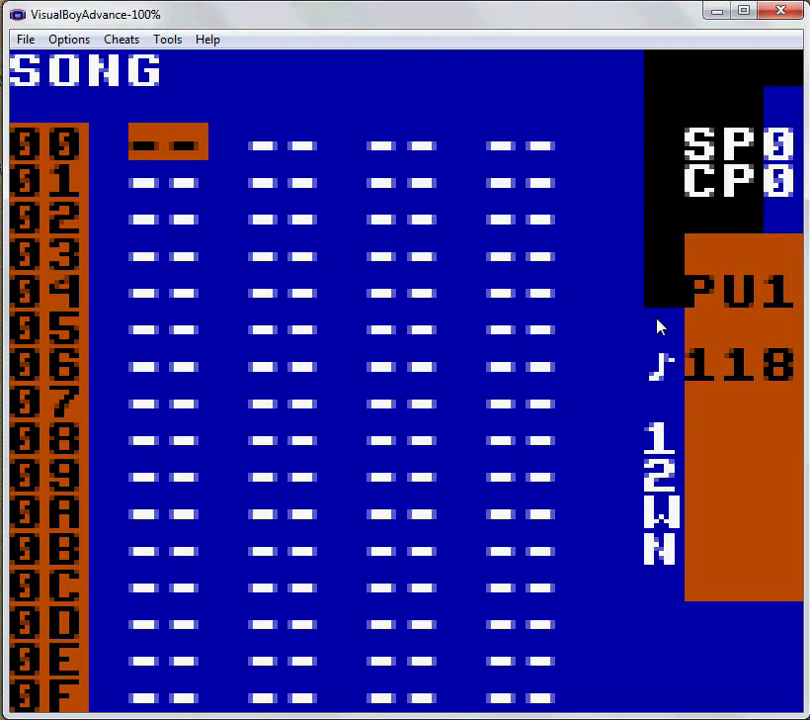
pyautogui.hotkey('BackSpace', 'Right')
pyautogui.hotkey('BackSpace', 'Right')
pyautogui.hotkey('BackSpace', 'Up')
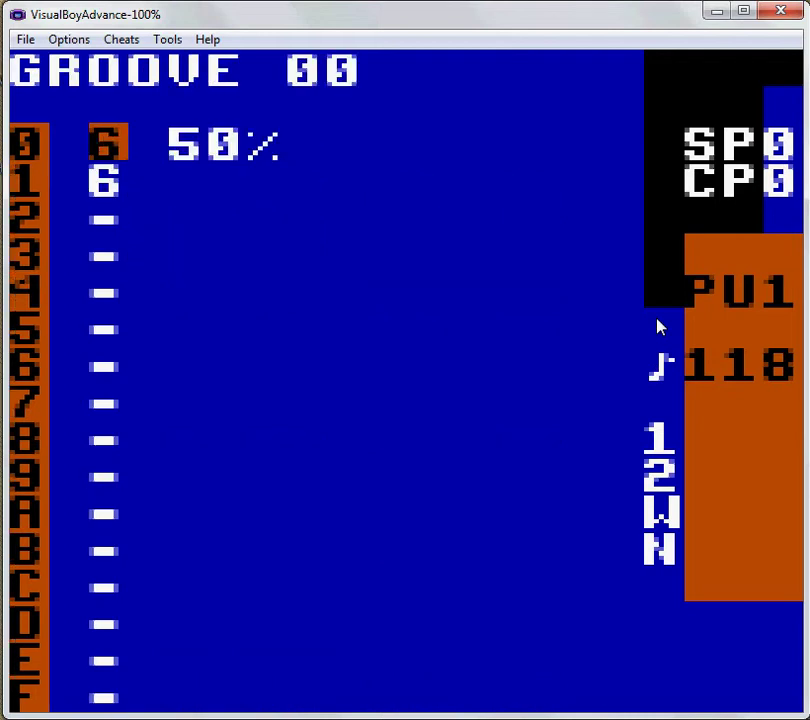
pyautogui.hotkey('BackSpace', 'Down')
pyautogui.hotkey('BackSpace', 'Left')
pyautogui.hotkey('BackSpace', 'Left')
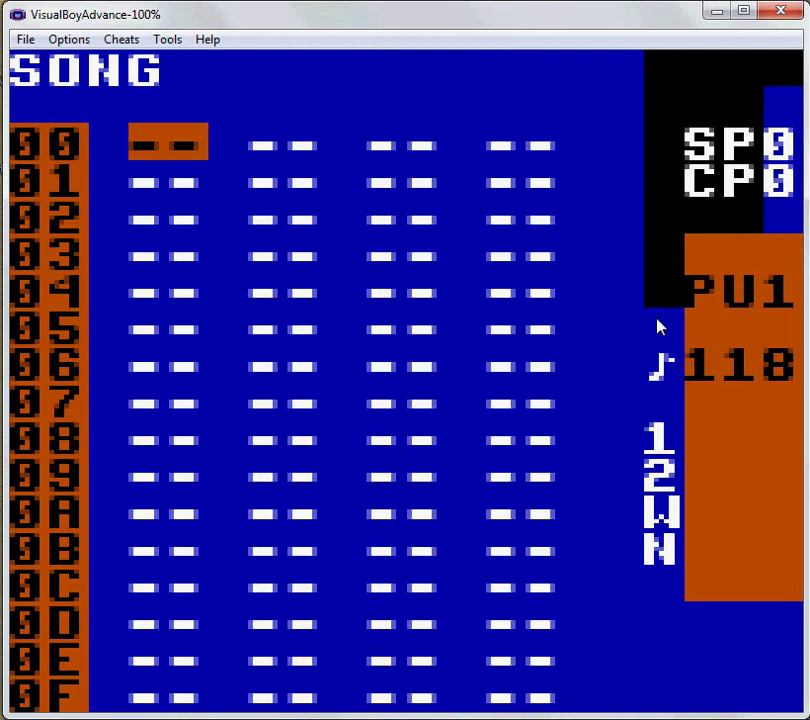
# Step: Insert chain 00 in PU1, try one in PU2 and delete it
pyautogui.press('z')
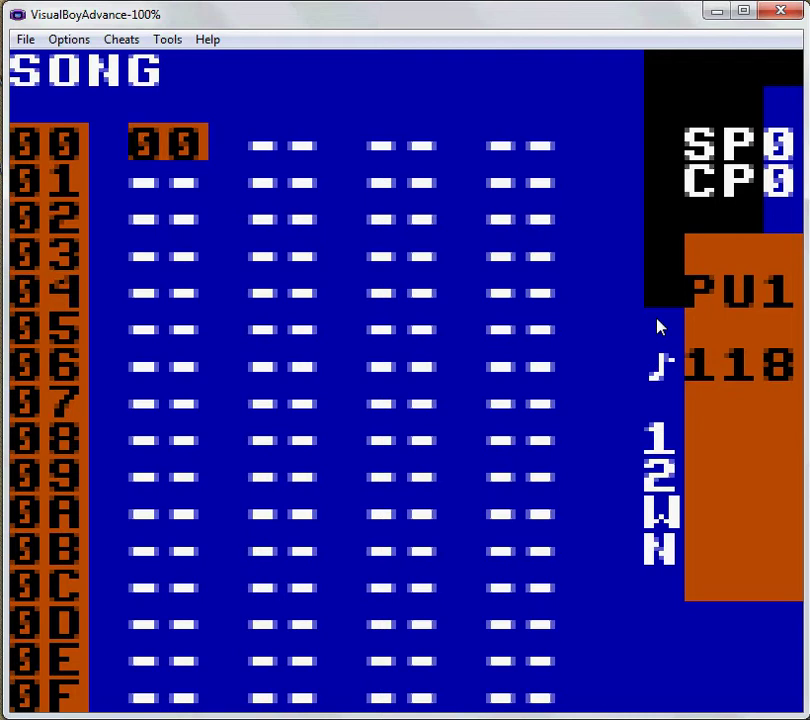
pyautogui.press('Right')
pyautogui.press('z')
pyautogui.hotkey('x', 'z')
pyautogui.press('Left')
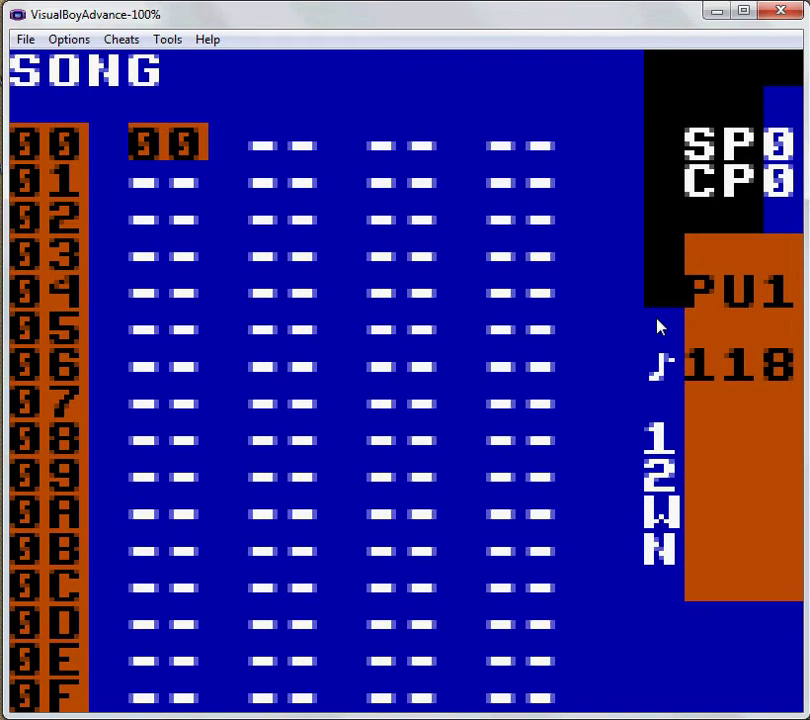
# Step: Create chain 01 in PU2 and try one in the wave channel, deleting the wave chain
pyautogui.press('Right')
pyautogui.press('z')
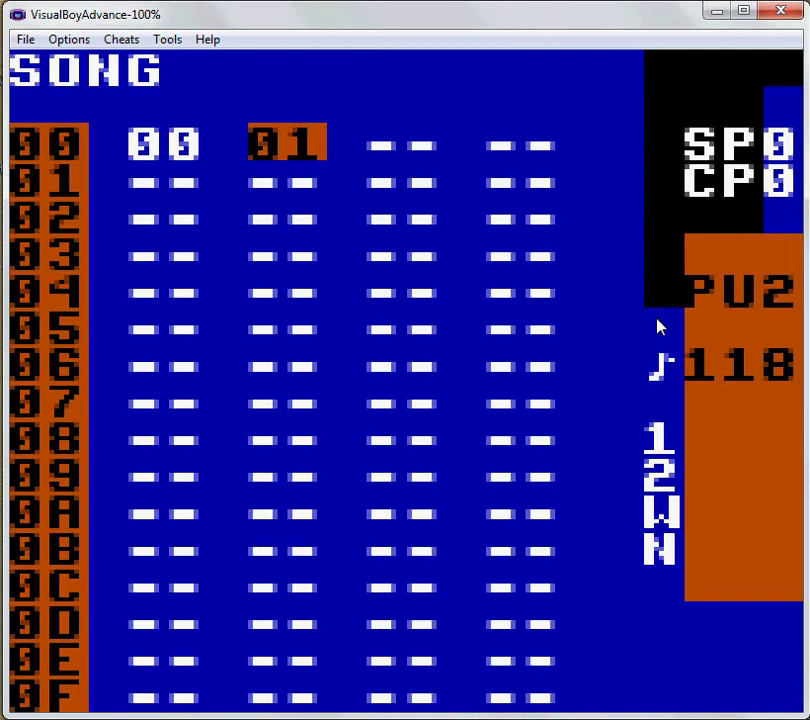
pyautogui.press('Right')
pyautogui.press('z')
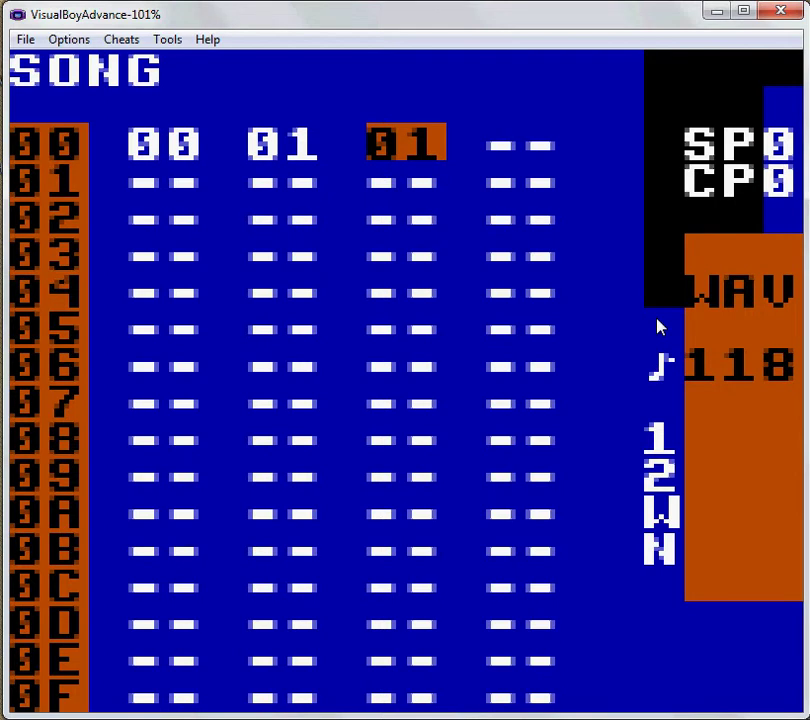
pyautogui.hotkey('x', 'z')
pyautogui.press('Left')
pyautogui.press('Left')
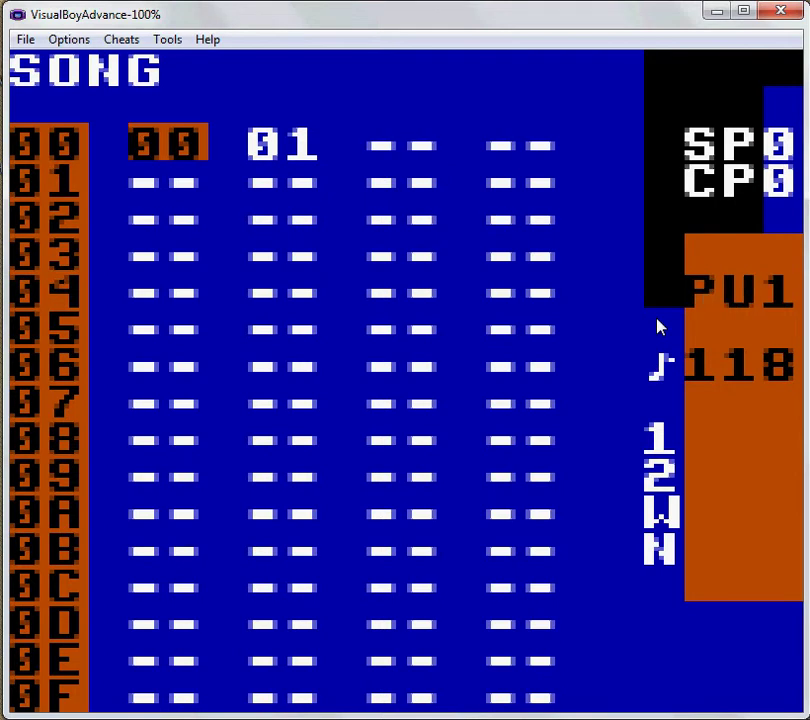
# Step: Replace row 00 with chain 01 in PU1 and chain 02 in PU2, then open chain 01
pyautogui.press('Right')
pyautogui.press('Right')
pyautogui.press('Left')
pyautogui.hotkey('x', 'z')
pyautogui.press('Left')
pyautogui.hotkey('x', 'z')
pyautogui.press('z')
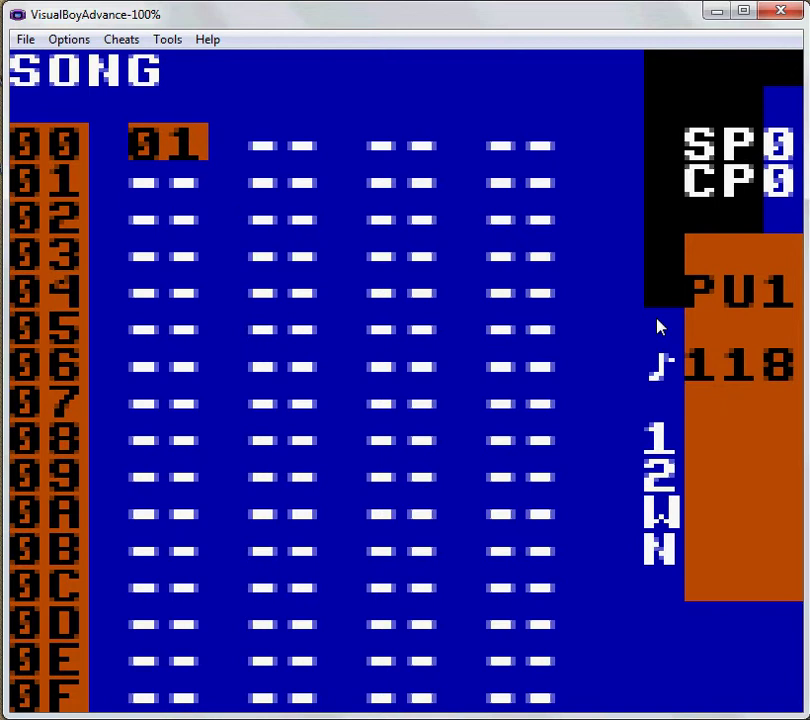
pyautogui.press('Right')
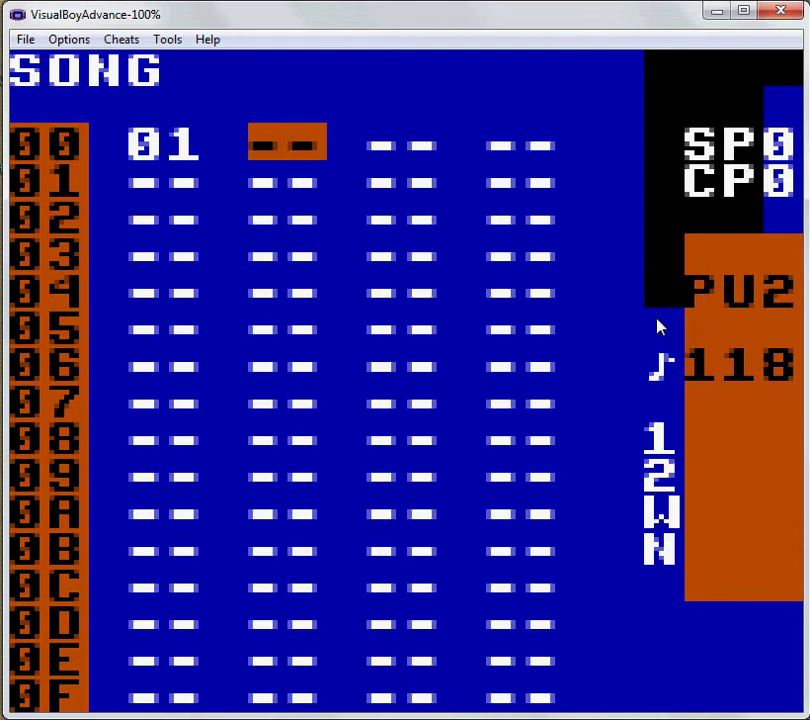
pyautogui.press('z')
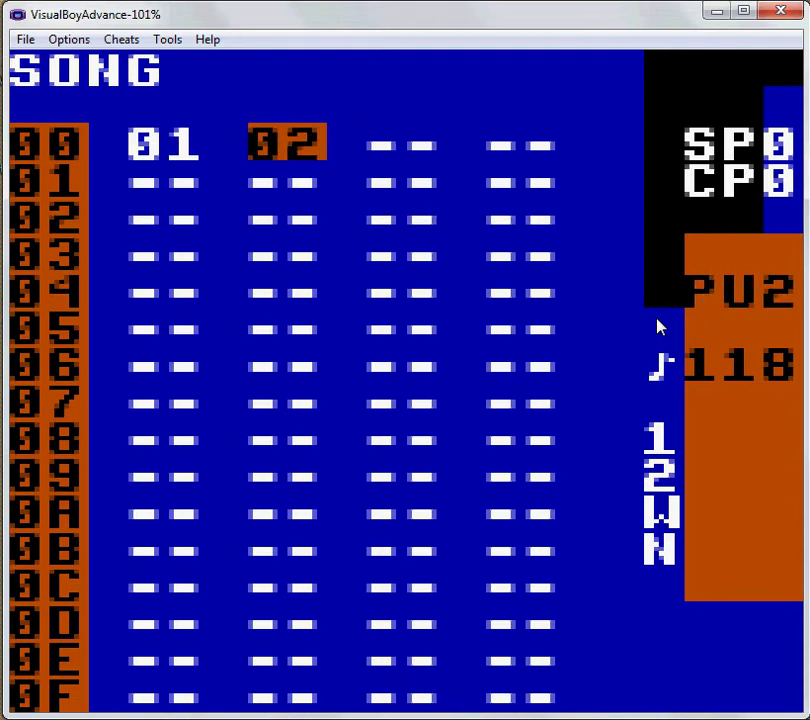
pyautogui.press('Left')
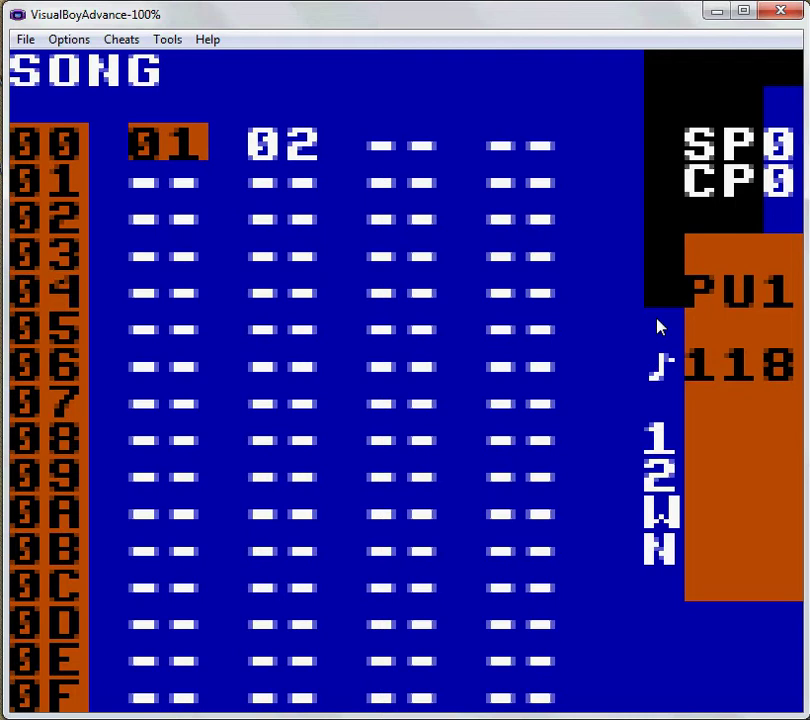
pyautogui.hotkey('BackSpace', 'Right')
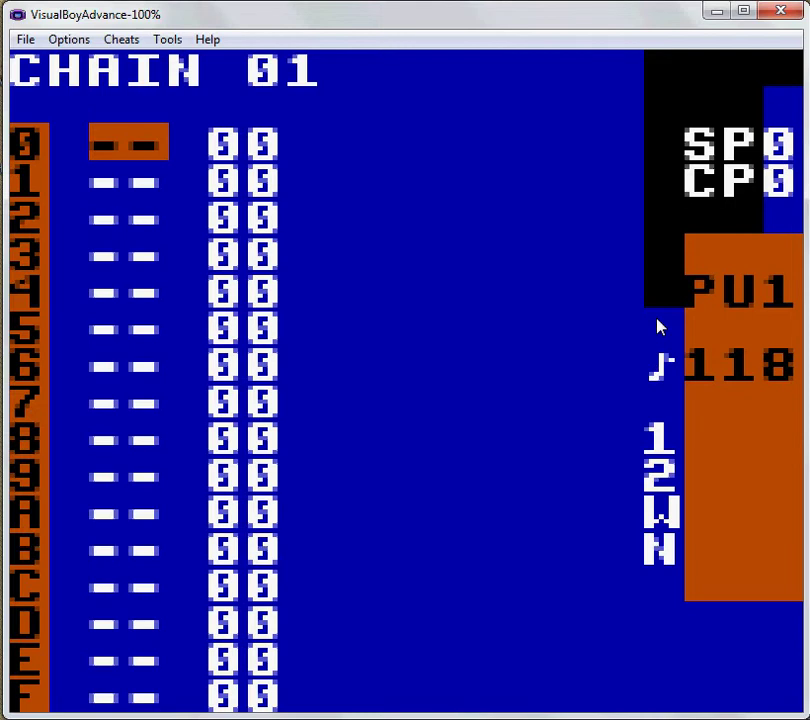
# Step: Insert phrases 00, 00 and 01 into chain rows 0–2
pyautogui.press('Right')
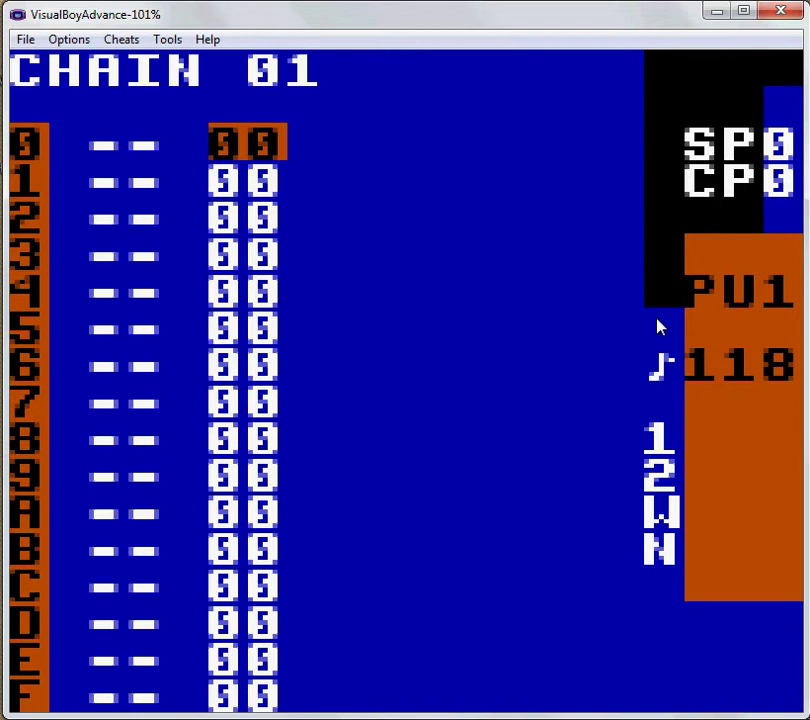
pyautogui.press('Left')
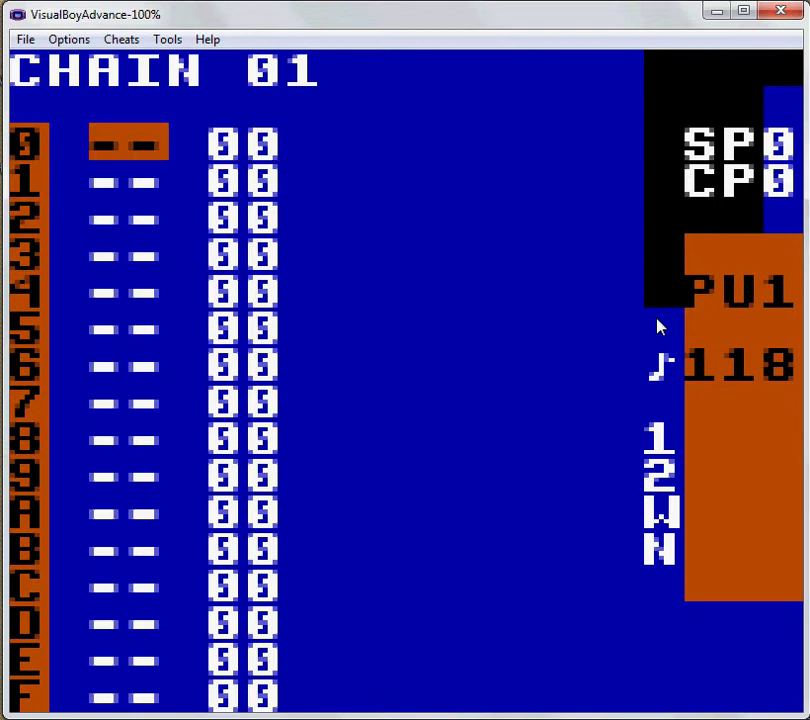
pyautogui.press('z')
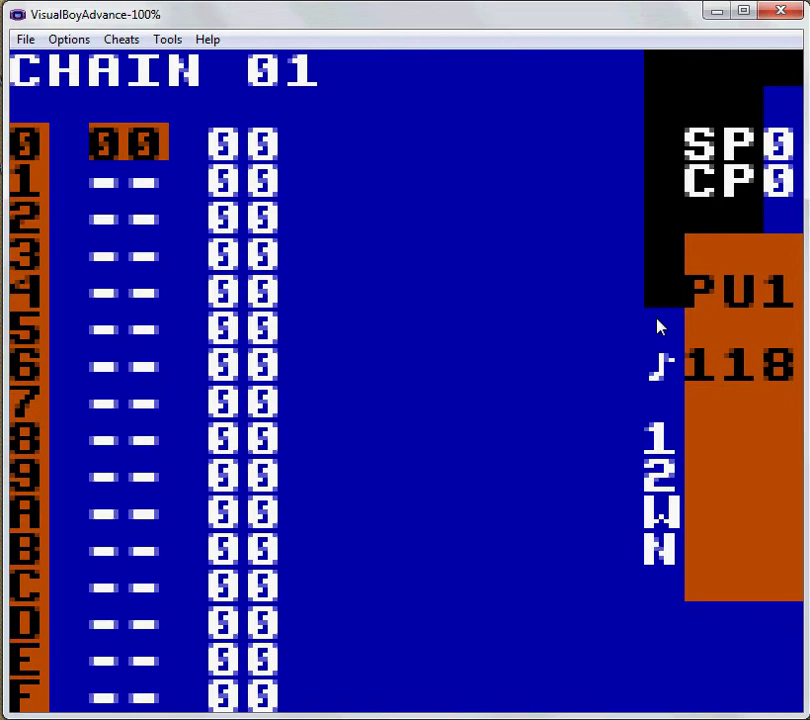
pyautogui.press('Down')
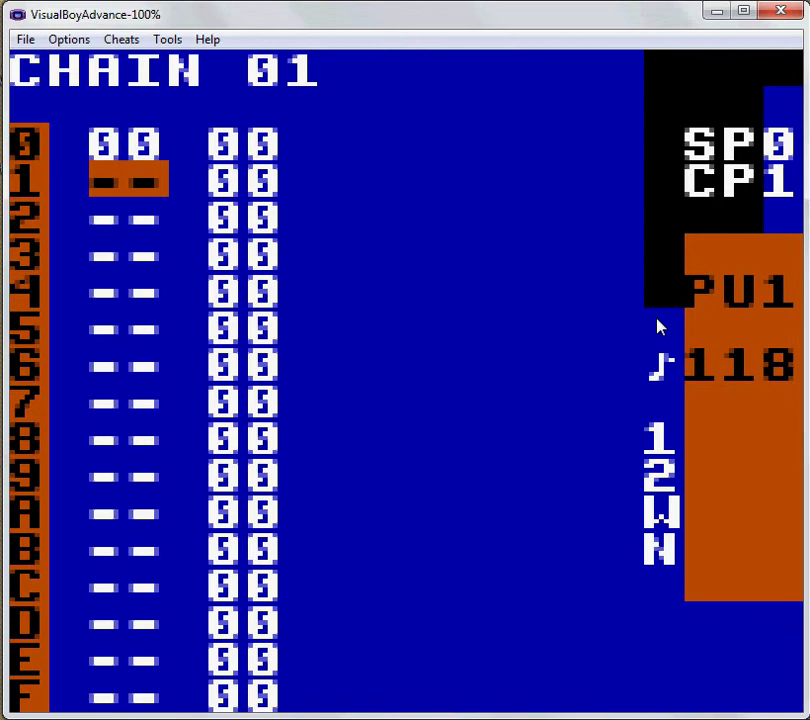
pyautogui.press('z')
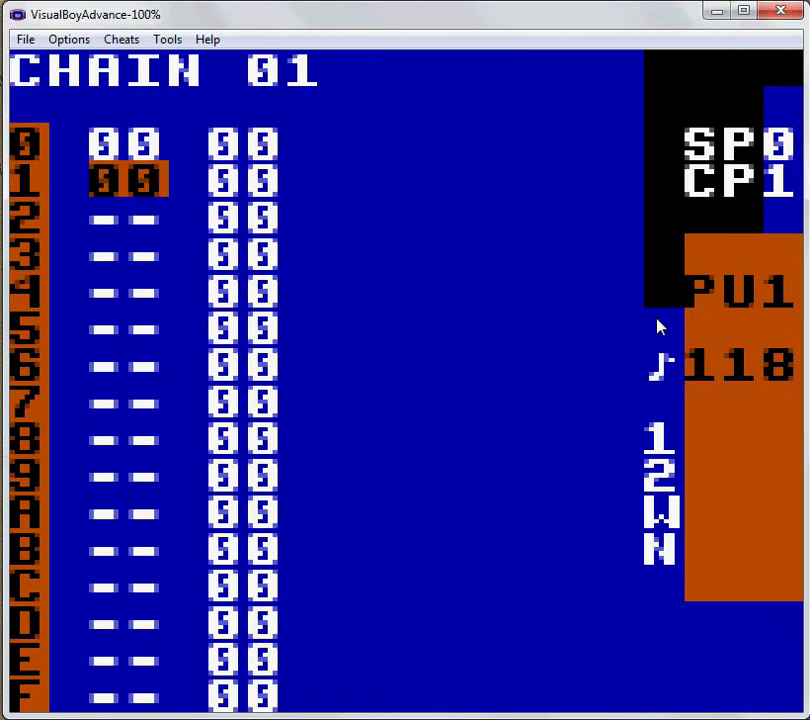
pyautogui.press('Down')
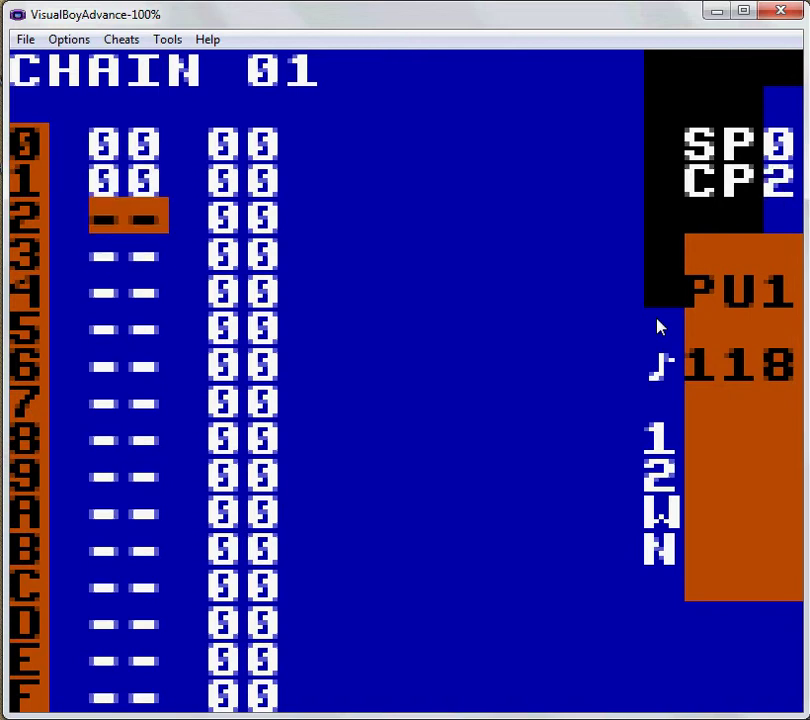
pyautogui.press('z')
# Step: Keep row 2 at phrase 01, change row 0 to phrase 03, and open phrase 03
pyautogui.press('Down')
pyautogui.press('Up')
pyautogui.press('Up')
pyautogui.press('Down')
pyautogui.press('Up')
pyautogui.press('Up')
pyautogui.press('Down')
pyautogui.press('Down')
pyautogui.hotkey('z', 'Right')
pyautogui.press('Up')
pyautogui.press('Down')
pyautogui.hotkey('z', 'Left')
pyautogui.press('Up')
pyautogui.press('Up')
pyautogui.hotkey('z', 'Right')
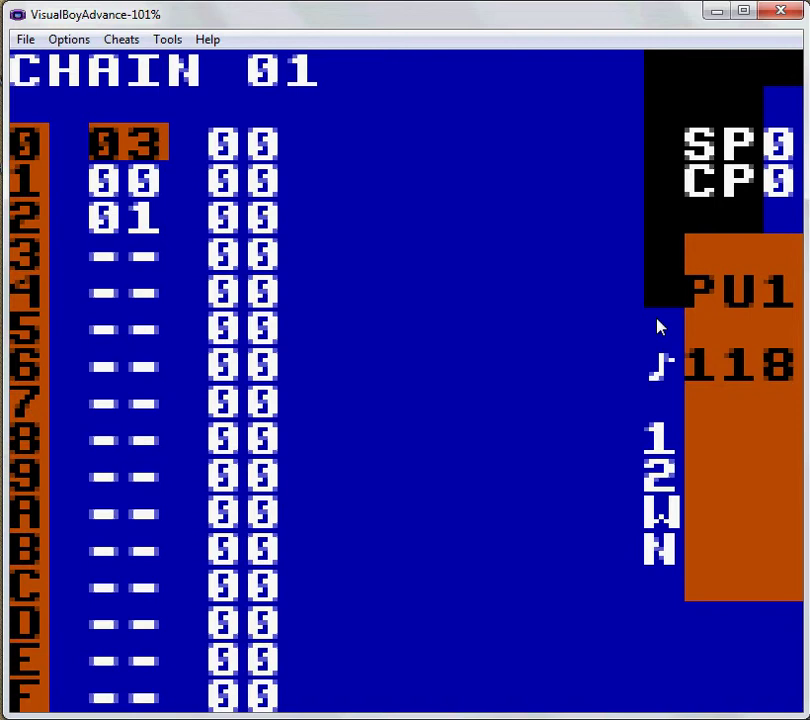
pyautogui.hotkey('BackSpace', 'Right')
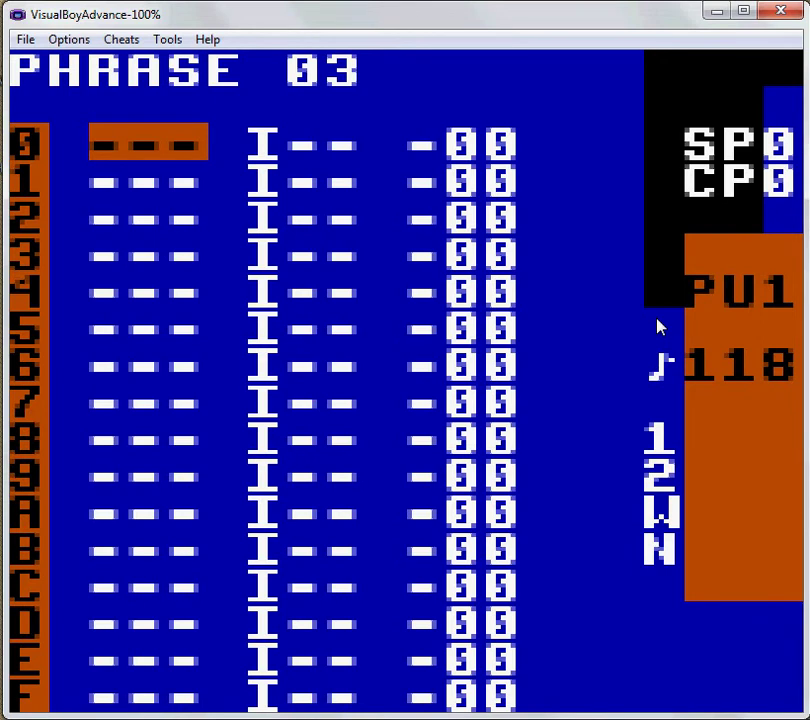
# Step: Enter C 3 on phrase 03 row 4, play it, and open instrument 00
pyautogui.press('Down')
pyautogui.press('Down')
pyautogui.press('Down')
pyautogui.press('Down')
pyautogui.press('Down')
pyautogui.press('Up')
pyautogui.press('z')
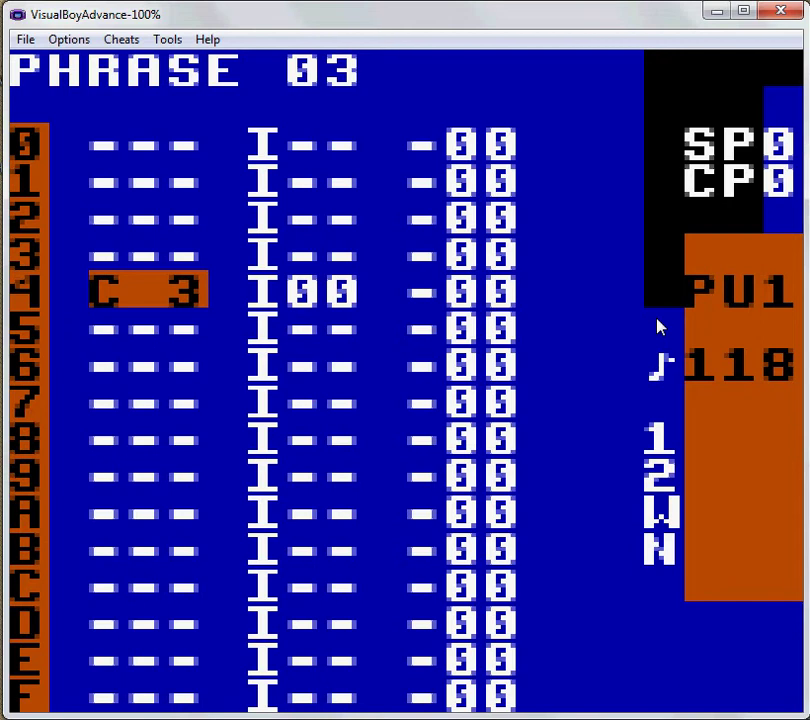
pyautogui.press('Return')
pyautogui.press('Right')
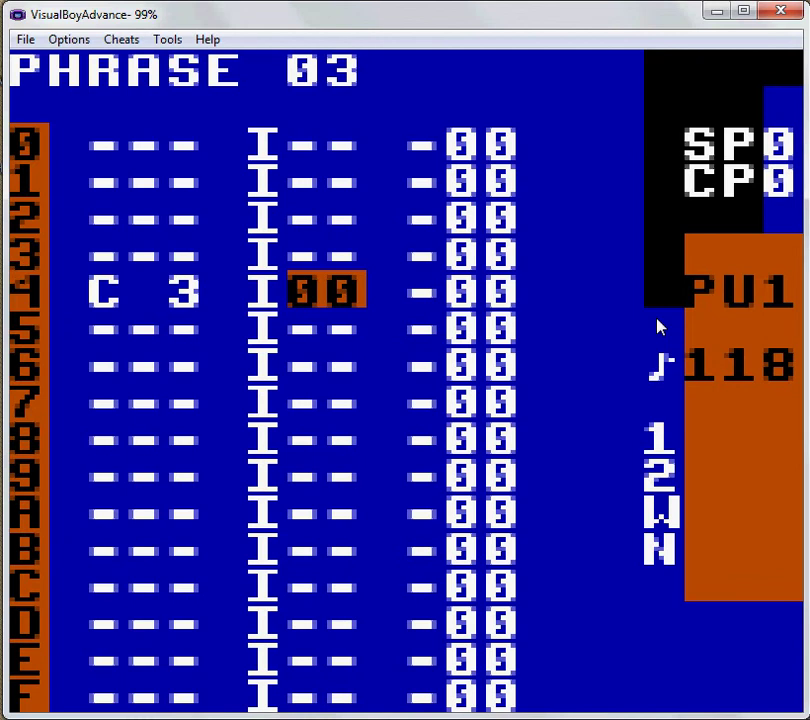
pyautogui.hotkey('BackSpace', 'Right')
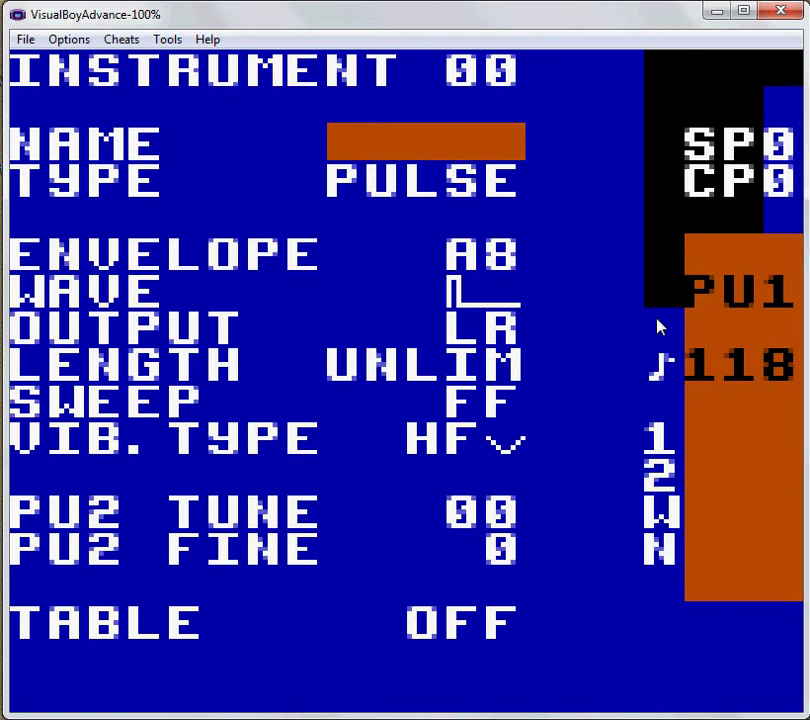
# Step: Move to ENVELOPE and adjust its value down from A8 digit by digit
pyautogui.press('Down')
pyautogui.press('Down')
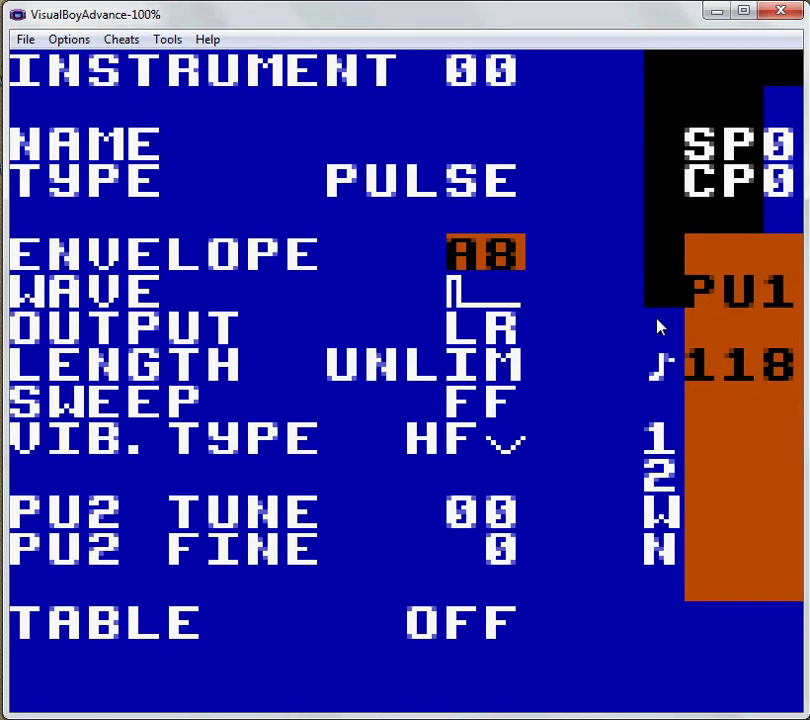
pyautogui.press('Left')
pyautogui.press('Left')
pyautogui.press('Left')
pyautogui.press('Left')
pyautogui.press('Left')
pyautogui.press('Right')
pyautogui.press('Right')
pyautogui.press('Right')
pyautogui.press('Right')
pyautogui.press('Right')
pyautogui.press('Right')
pyautogui.press('Right')
pyautogui.press('Right')
pyautogui.press('Right')
pyautogui.press('Right')
pyautogui.press('Right')
pyautogui.press('Right')
pyautogui.press('Left')
pyautogui.press('Left')
pyautogui.press('Left')
pyautogui.press('Left')
pyautogui.press('Left')
pyautogui.press('Left')
pyautogui.press('Up')
pyautogui.press('Left')
pyautogui.press('Up')
pyautogui.press('Up')
pyautogui.press('Up')
pyautogui.press('Down')
pyautogui.press('Down')
pyautogui.press('Down')
pyautogui.press('Down')
pyautogui.press('Down')
pyautogui.press('Down')
pyautogui.press('Down')
pyautogui.press('Up')
pyautogui.press('Up')
pyautogui.press('Left')
pyautogui.press('Right')
pyautogui.press('Left')
pyautogui.press('Left')
pyautogui.press('Left')
pyautogui.press('Left')
pyautogui.press('Left')
pyautogui.press('Left')
pyautogui.press('Left')
pyautogui.press('Left')
pyautogui.press('Right')
pyautogui.press('Right')
pyautogui.press('Right')
pyautogui.press('Right')
pyautogui.press('Right')
pyautogui.press('Right')
pyautogui.press('Right')
pyautogui.press('Right')
pyautogui.press('Left')
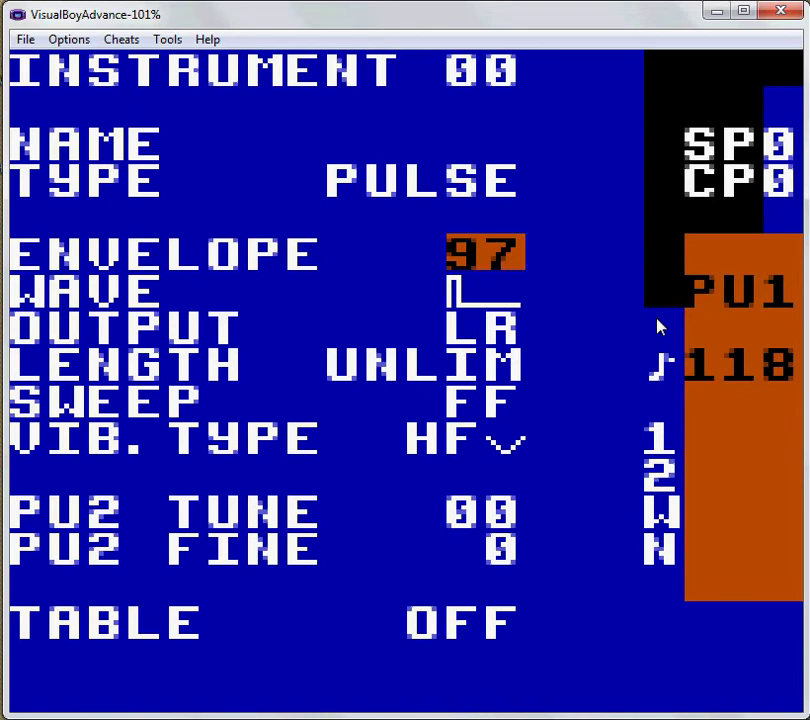
# Step: Go back through chain 01 to phrase 03, start playback, and reopen instrument 00
pyautogui.hotkey('BackSpace', 'Left')
pyautogui.hotkey('BackSpace', 'Left')
pyautogui.hotkey('BackSpace', 'Right')
pyautogui.press('Return')
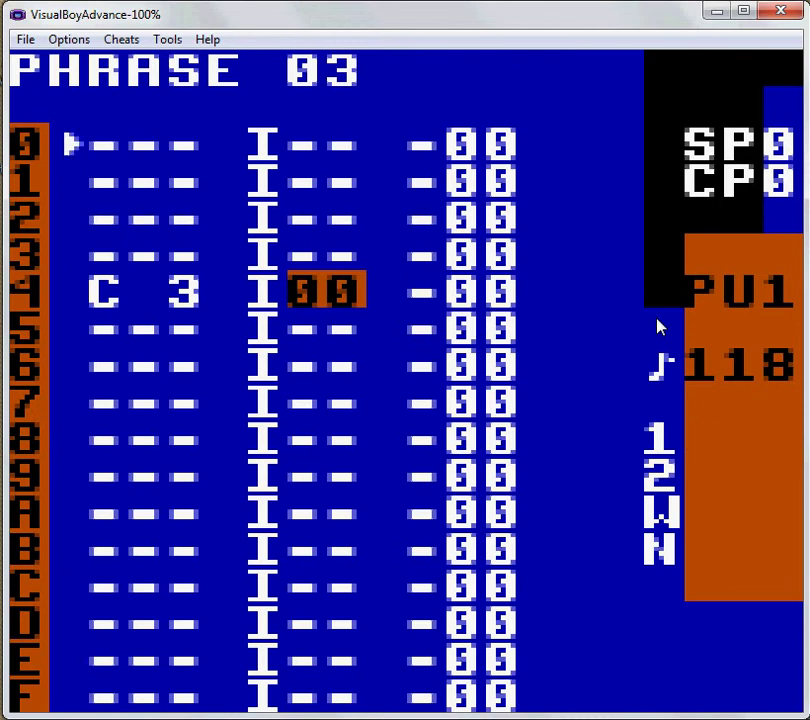
pyautogui.hotkey('BackSpace', 'Right')
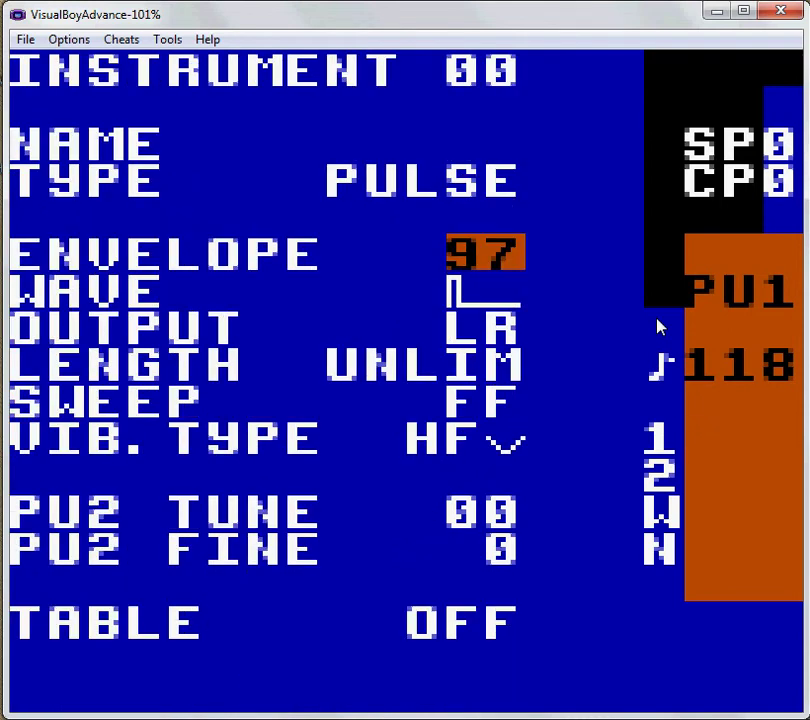
# Step: While it plays, try envelope values between 94 and 9D, settle on 91, and return to phrase 03
pyautogui.hotkey('z', 'Left')
pyautogui.hotkey('z', 'Left')
pyautogui.hotkey('z', 'Left')
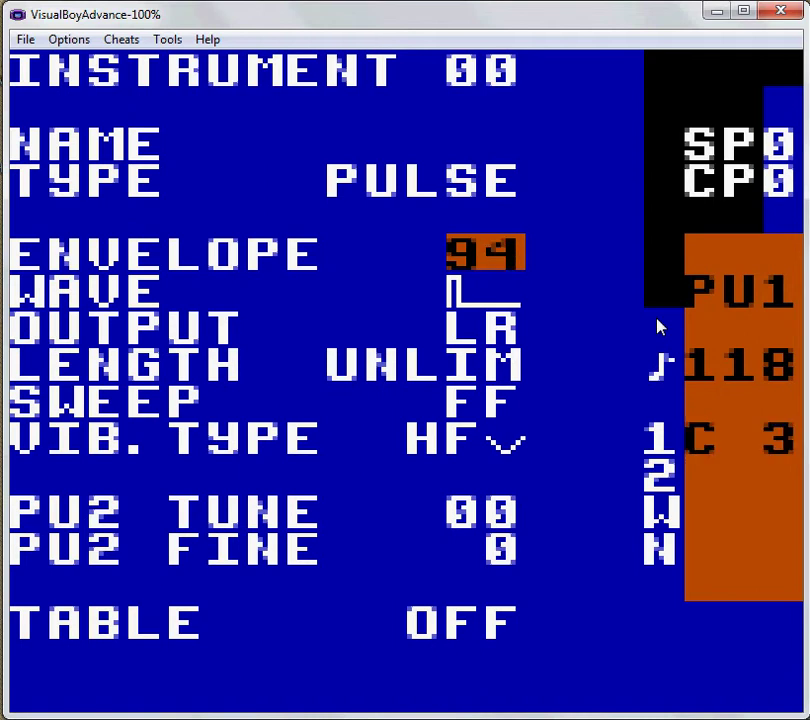
pyautogui.hotkey('z', 'Left')
pyautogui.hotkey('z', 'Left')
pyautogui.hotkey('z', 'Left')
pyautogui.hotkey('z', 'Left')
pyautogui.hotkey('z', 'Right')
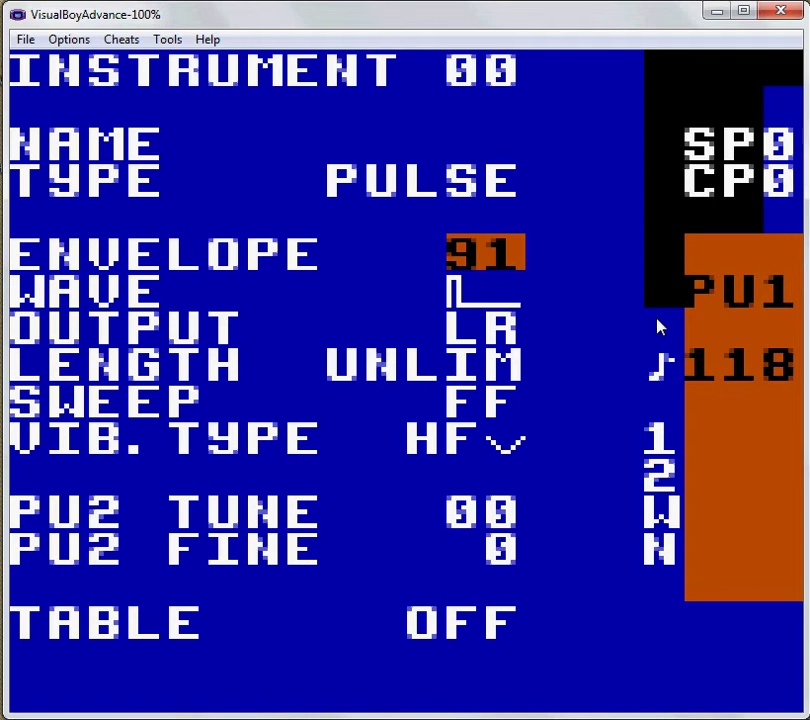
pyautogui.hotkey('z', 'Right')
pyautogui.hotkey('z', 'Right')
pyautogui.hotkey('z', 'Right')
pyautogui.hotkey('z', 'Right')
pyautogui.hotkey('z', 'Right')
pyautogui.hotkey('z', 'Right')
pyautogui.hotkey('z', 'Right')
pyautogui.hotkey('z', 'Right')
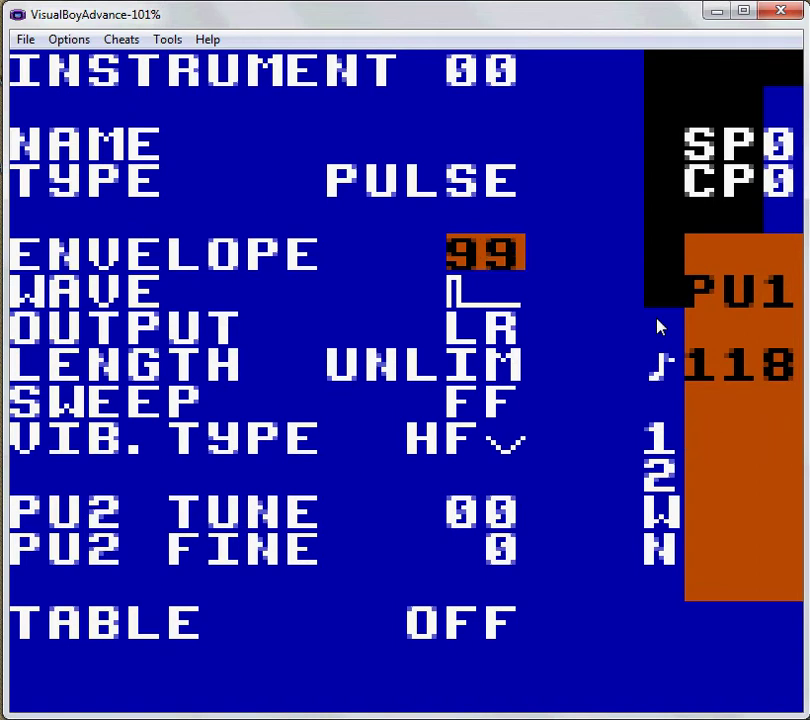
pyautogui.hotkey('z', 'Right')
pyautogui.hotkey('z', 'Right')
pyautogui.hotkey('z', 'Right')
pyautogui.hotkey('z', 'Right')
pyautogui.hotkey('z', 'Left')
pyautogui.hotkey('z', 'Left')
pyautogui.hotkey('z', 'Left')
pyautogui.hotkey('z', 'Left')
pyautogui.hotkey('z', 'Left')
pyautogui.hotkey('z', 'Left')
pyautogui.hotkey('z', 'Left')
pyautogui.hotkey('z', 'Left')
pyautogui.hotkey('z', 'Left')
pyautogui.hotkey('z', 'Left')
pyautogui.hotkey('z', 'Left')
pyautogui.hotkey('z', 'Left')
pyautogui.press('z')
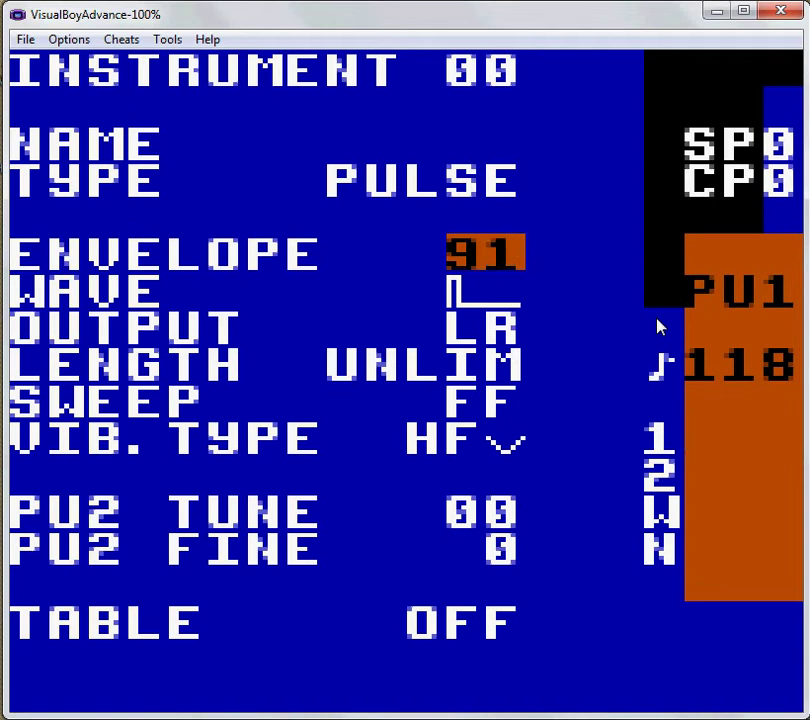
pyautogui.press('z')
pyautogui.press('z')
pyautogui.hotkey('BackSpace', 'Left')
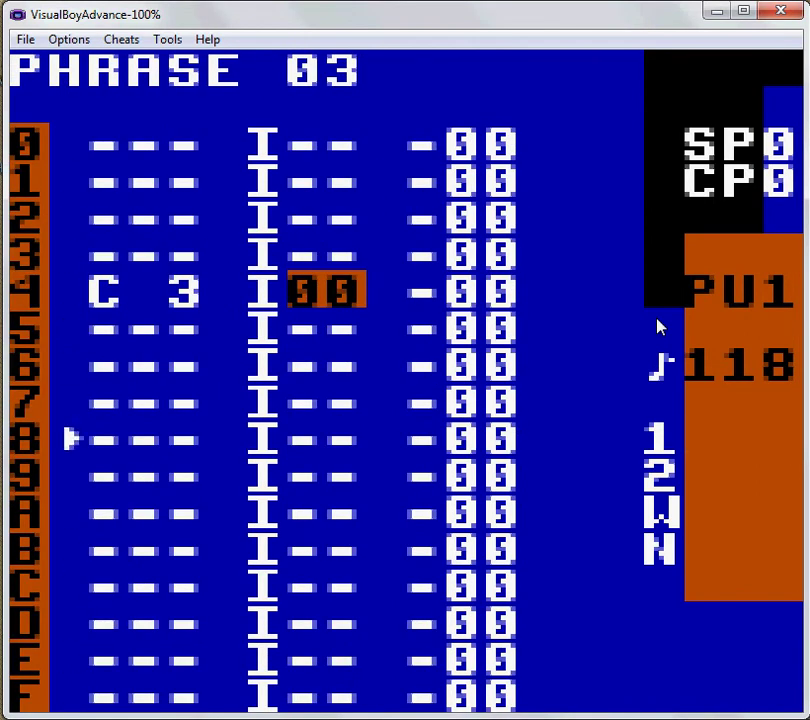
# Step: Add C 3 notes on rows 8, B and C of phrase 03
pyautogui.press('Left')
pyautogui.press('Right')
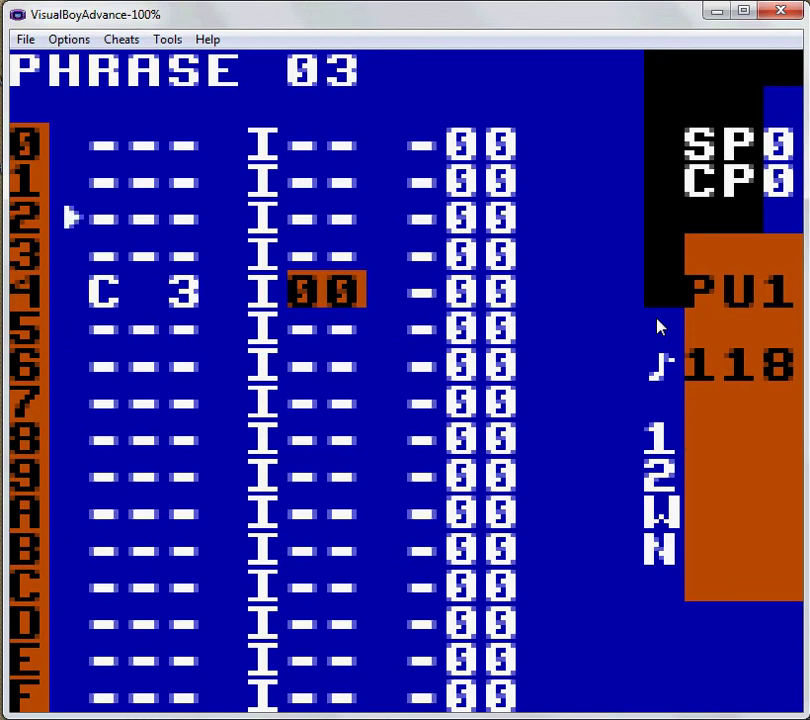
pyautogui.press('Left')
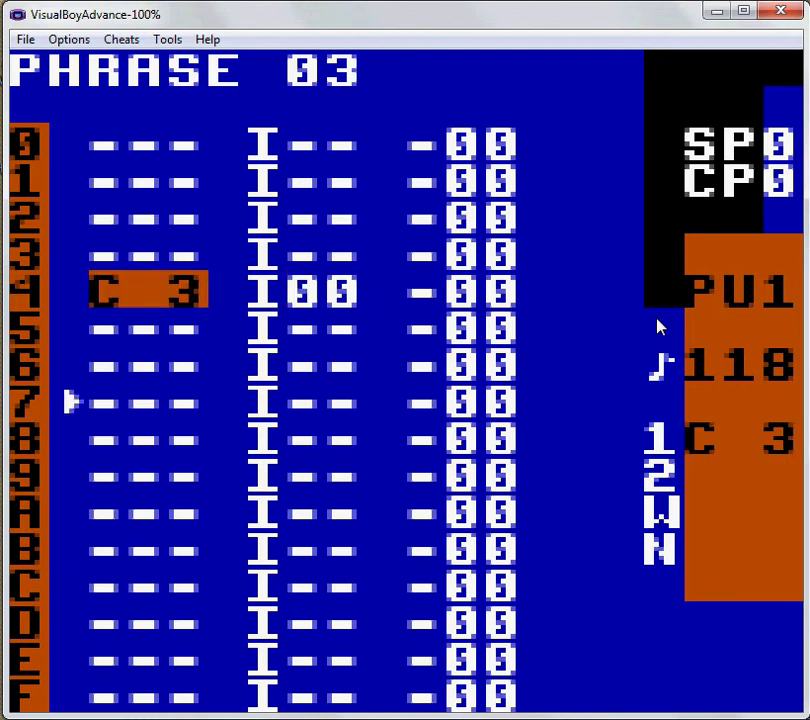
pyautogui.press('Down')
pyautogui.press('Up')
pyautogui.press('Down')
pyautogui.press('Down')
pyautogui.press('Down')
pyautogui.press('Down')
pyautogui.press('Down')
pyautogui.press('Up')
pyautogui.press('Up')
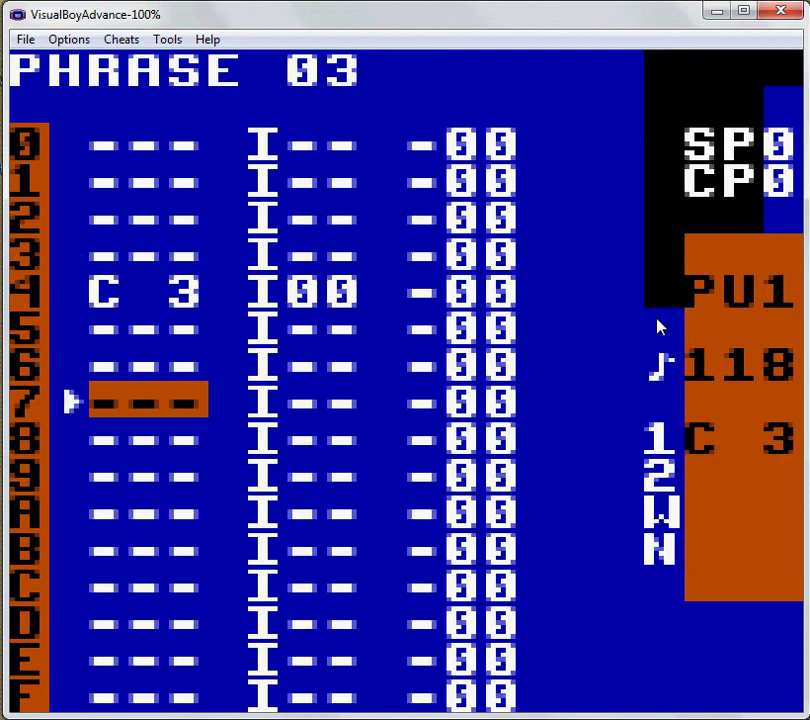
pyautogui.press('Down')
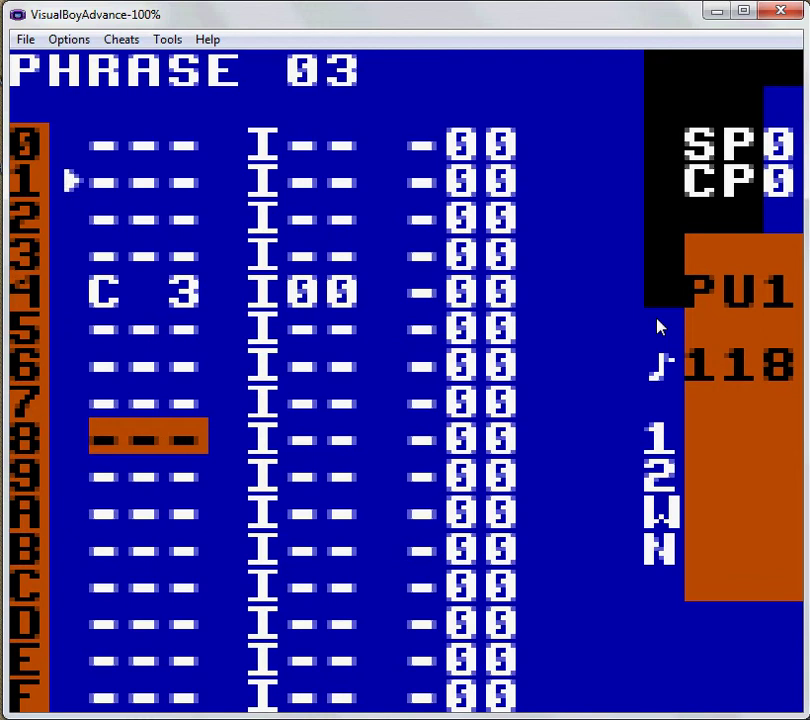
pyautogui.press('z')
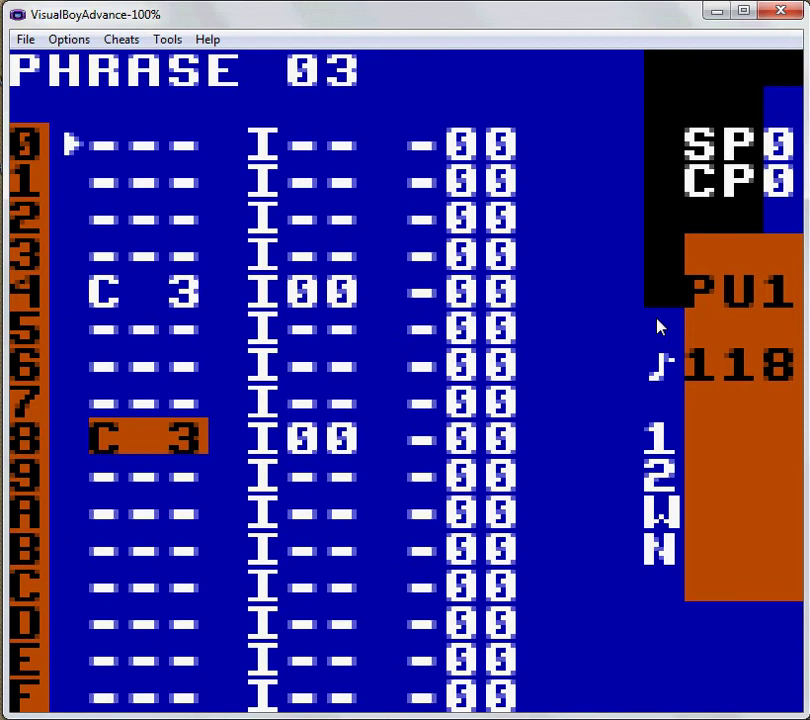
pyautogui.press('Down')
pyautogui.press('Down')
pyautogui.press('Down')
pyautogui.press('Down')
pyautogui.press('Up')
pyautogui.press('z')
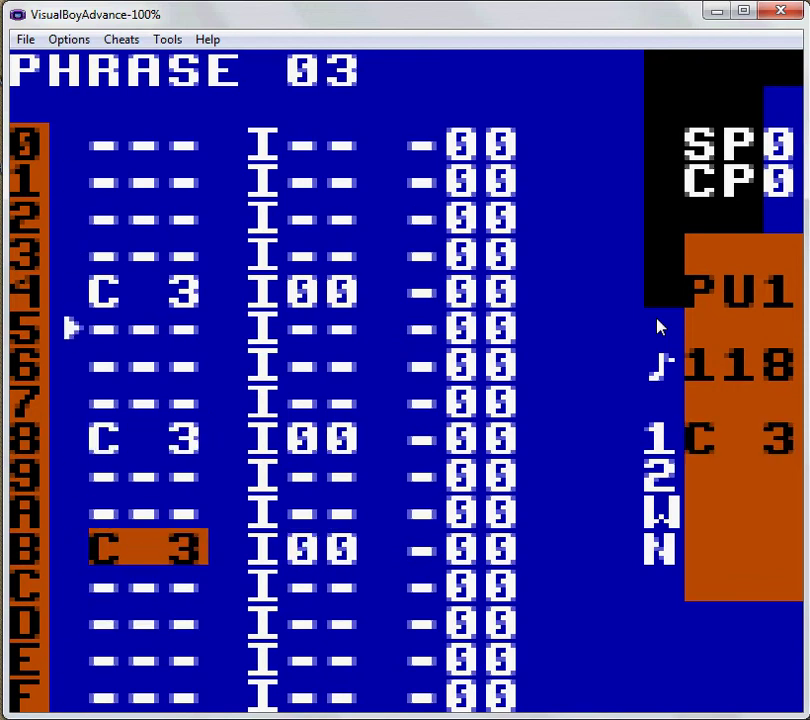
pyautogui.press('Down')
pyautogui.press('z')
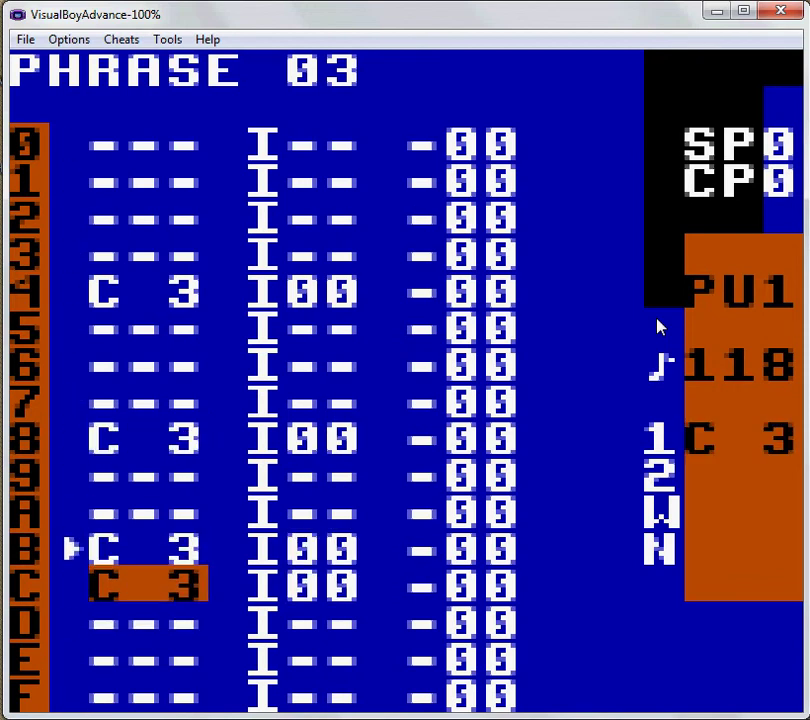
# Step: Raise row 4's note from C 3 to D#3
pyautogui.press('Up')
pyautogui.press('Up')
pyautogui.press('Up')
pyautogui.press('Up')
pyautogui.press('Up')
pyautogui.press('Up')
pyautogui.press('Up')
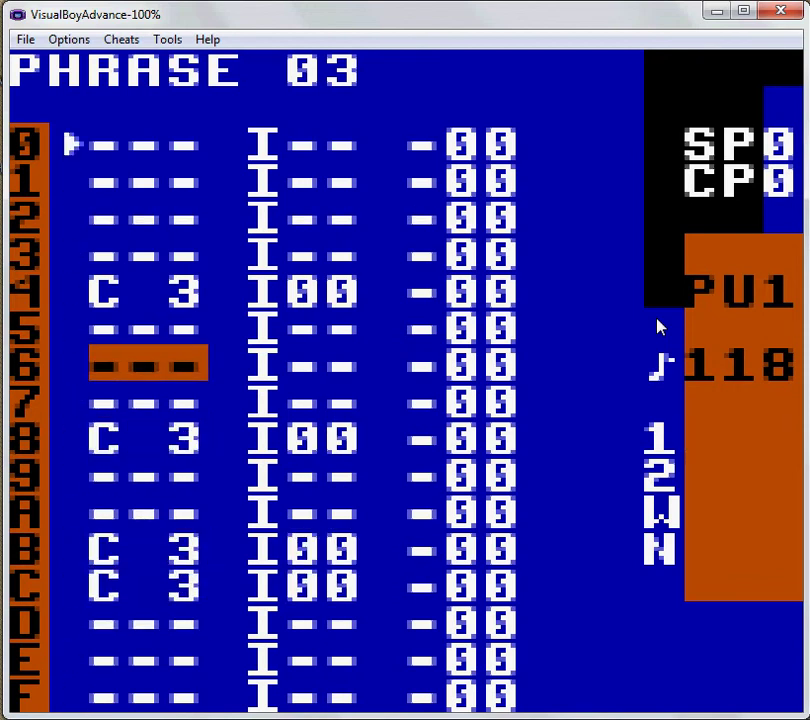
pyautogui.press('Up')
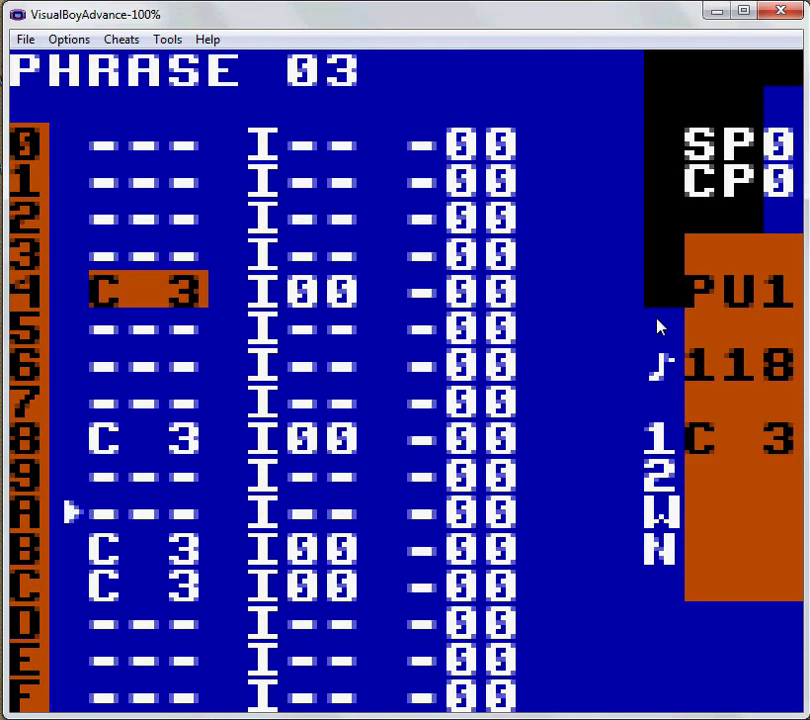
pyautogui.hotkey('z', 'Right')
pyautogui.hotkey('z', 'Right')
pyautogui.hotkey('z', 'Right')
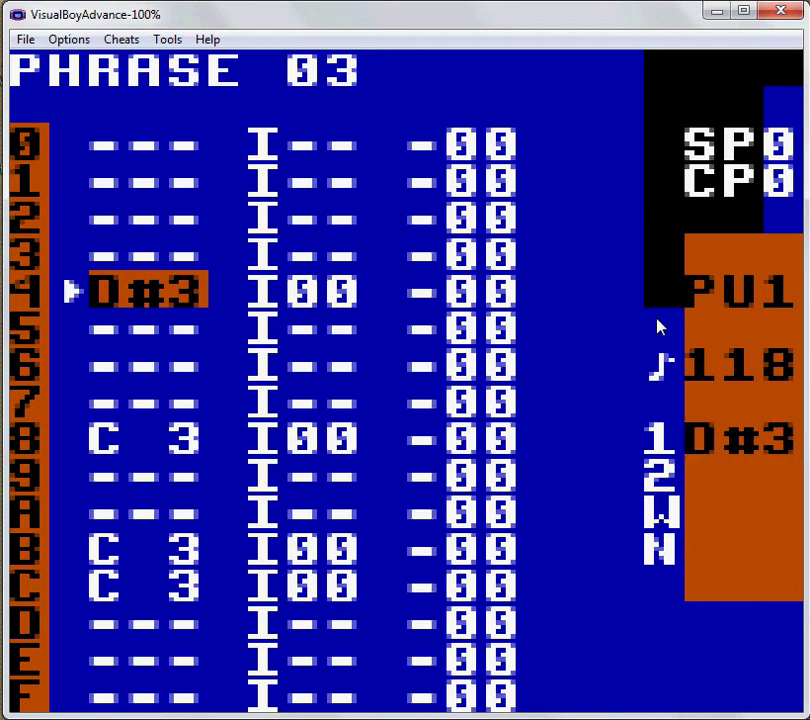
pyautogui.press('Right')
pyautogui.press('Left')
pyautogui.hotkey('z', 'Left')
pyautogui.hotkey('z', 'Right')
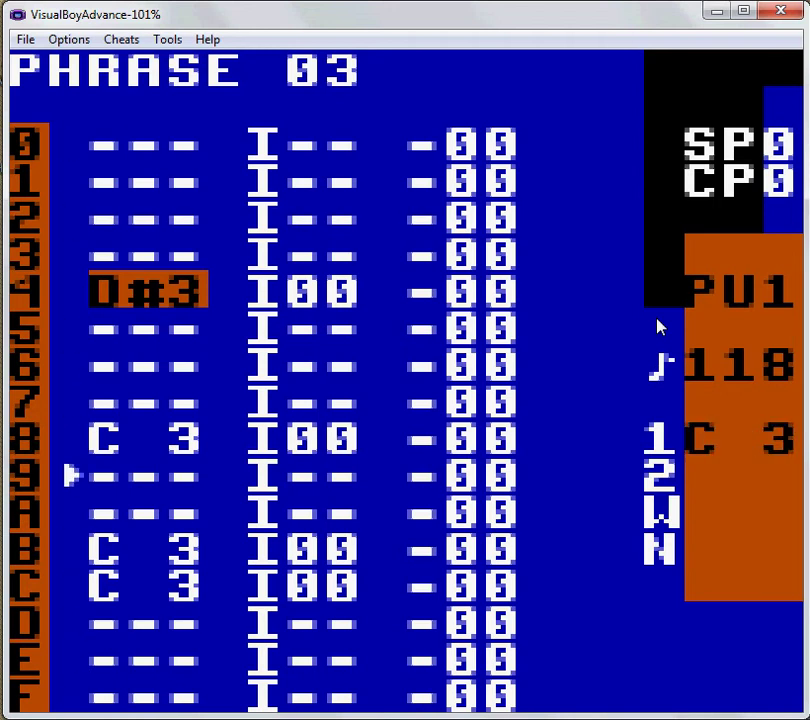
# Step: Try instrument 01 on row 4, keep it at 00, and open instrument 00
pyautogui.press('Right')
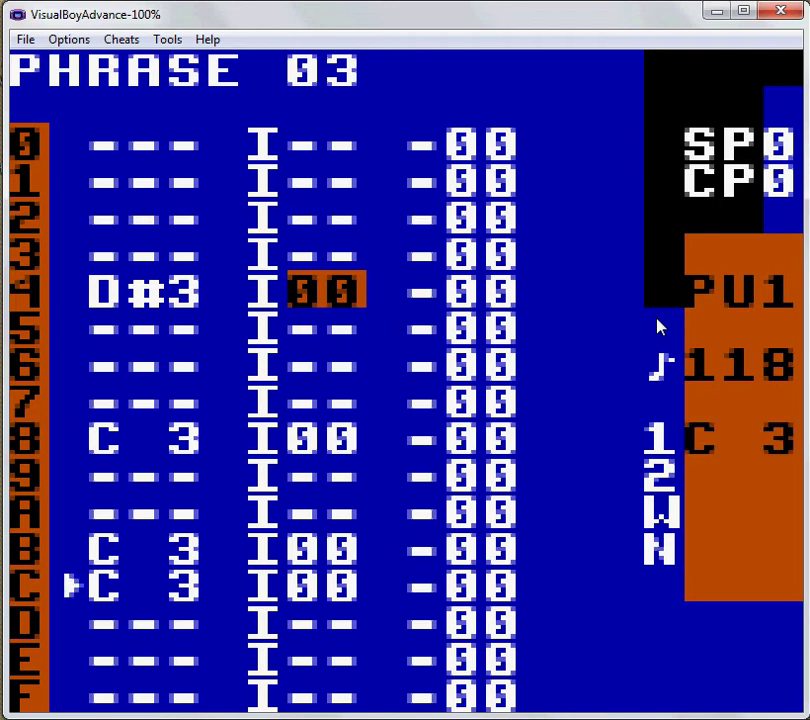
pyautogui.hotkey('z', 'Right')
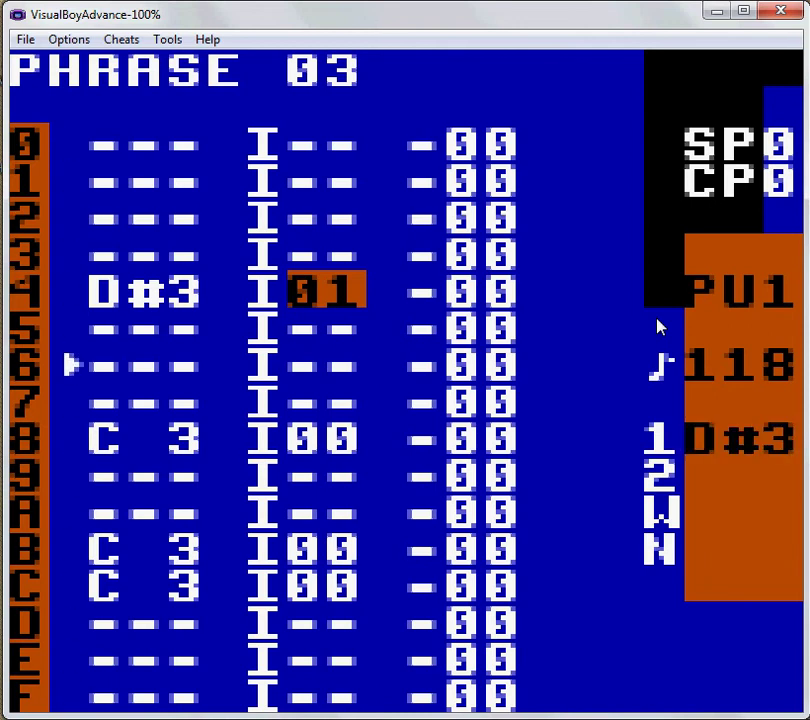
pyautogui.hotkey('z', 'Left')
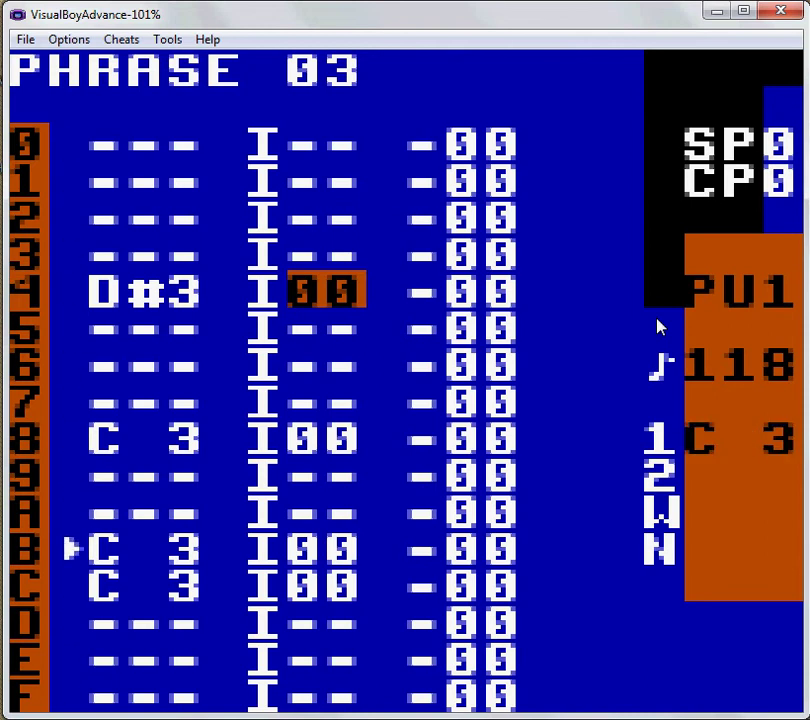
pyautogui.hotkey('z', 'Right')
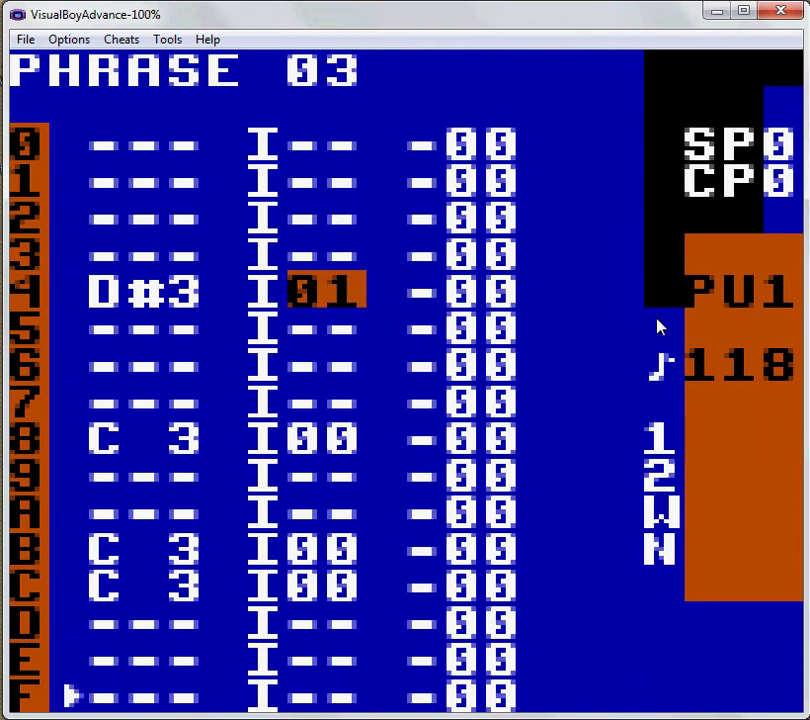
pyautogui.hotkey('z', 'Left')
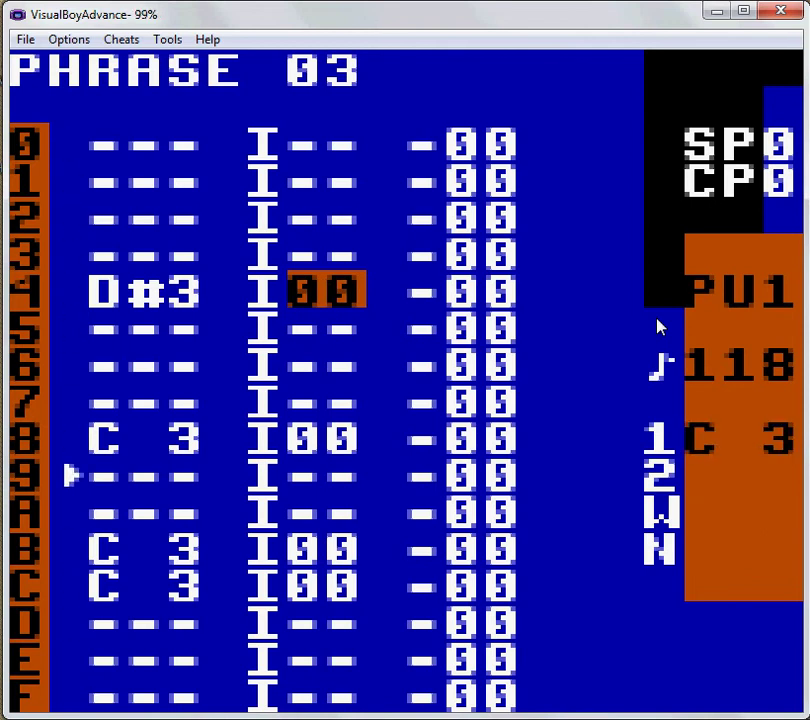
pyautogui.hotkey('BackSpace', 'Right')
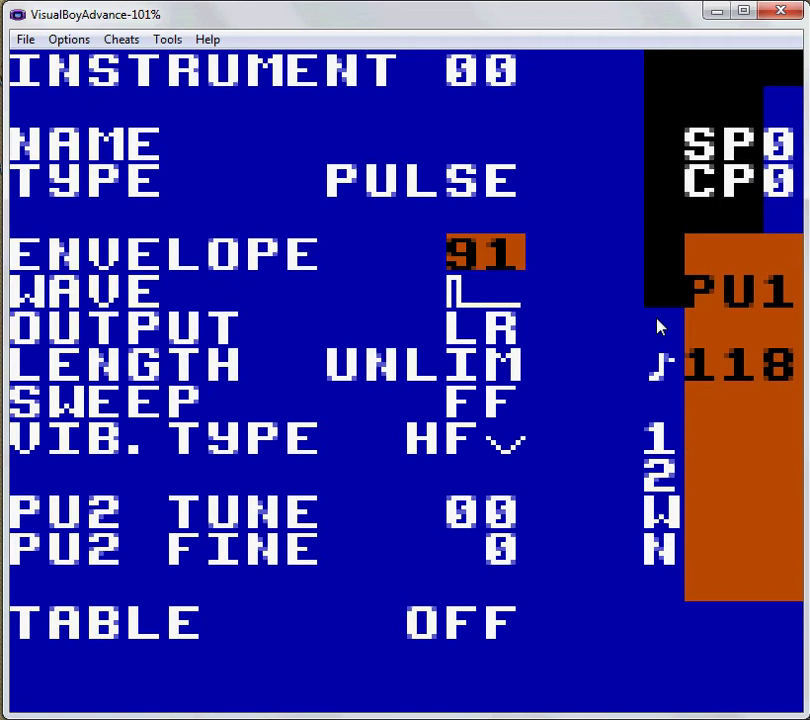
pyautogui.press('Down')
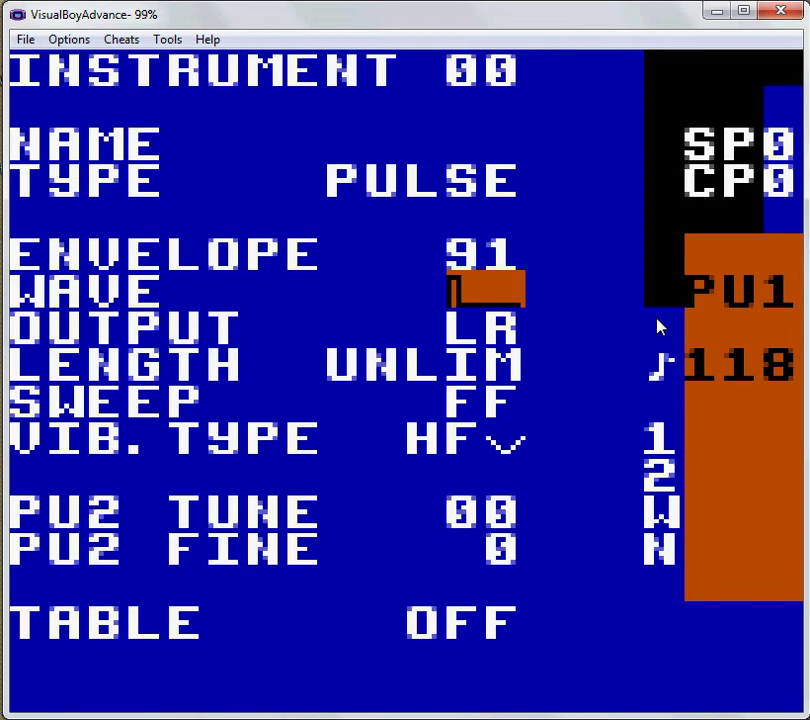
pyautogui.hotkey('z', 'Right')
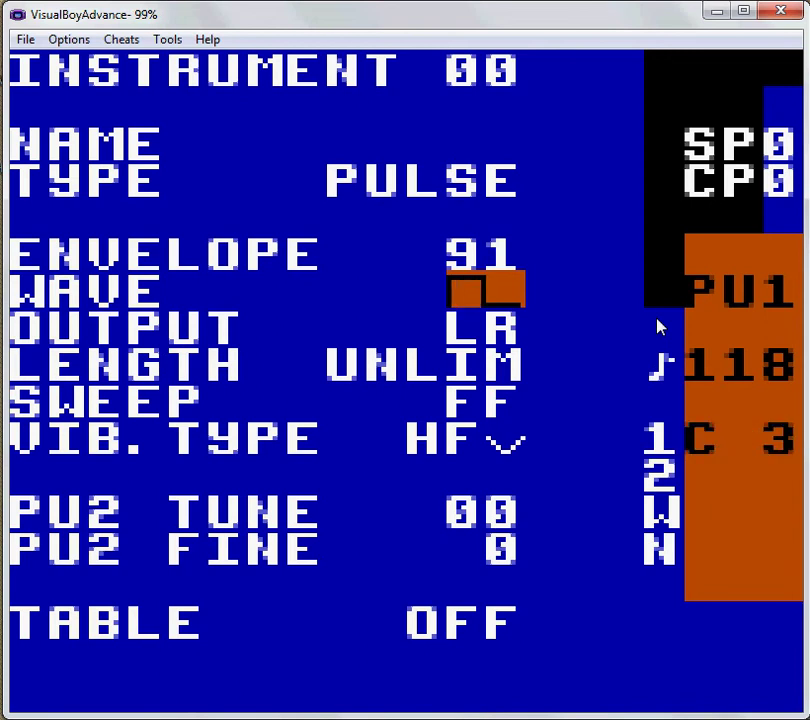
pyautogui.hotkey('z', 'Right')
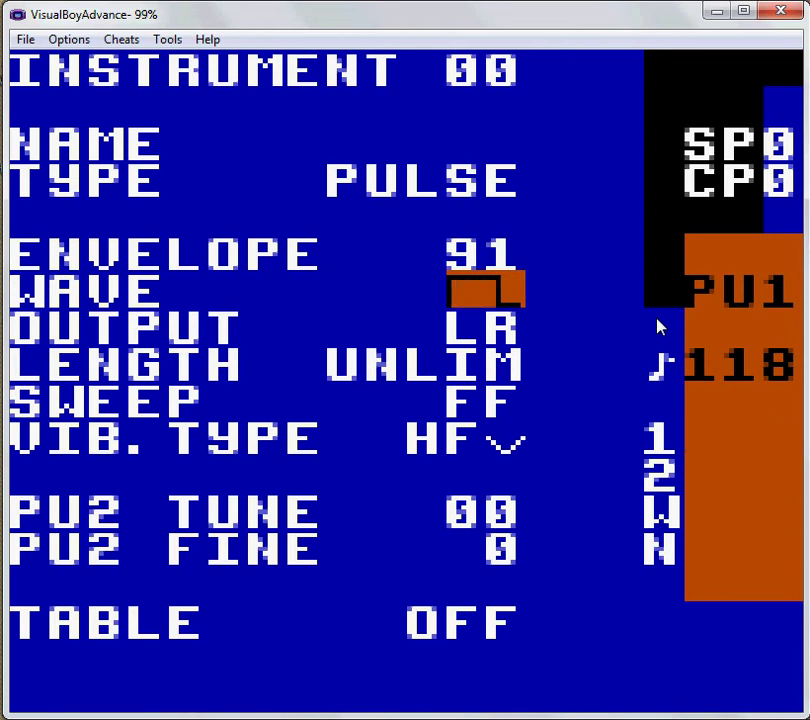
pyautogui.hotkey('z', 'Left')
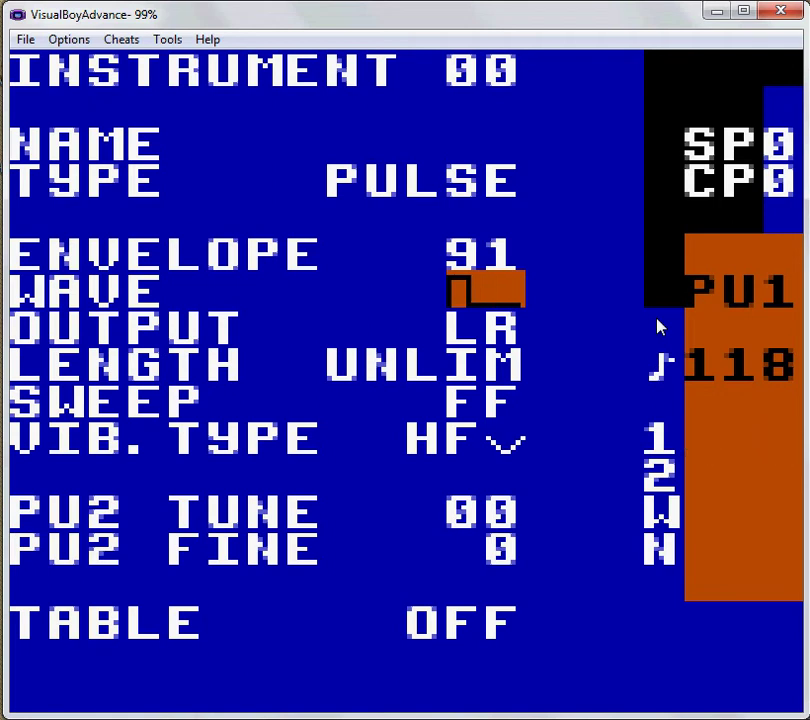
pyautogui.press('Down')
pyautogui.press('Down')
pyautogui.press('Up')
pyautogui.press('Up')
pyautogui.press('Down')
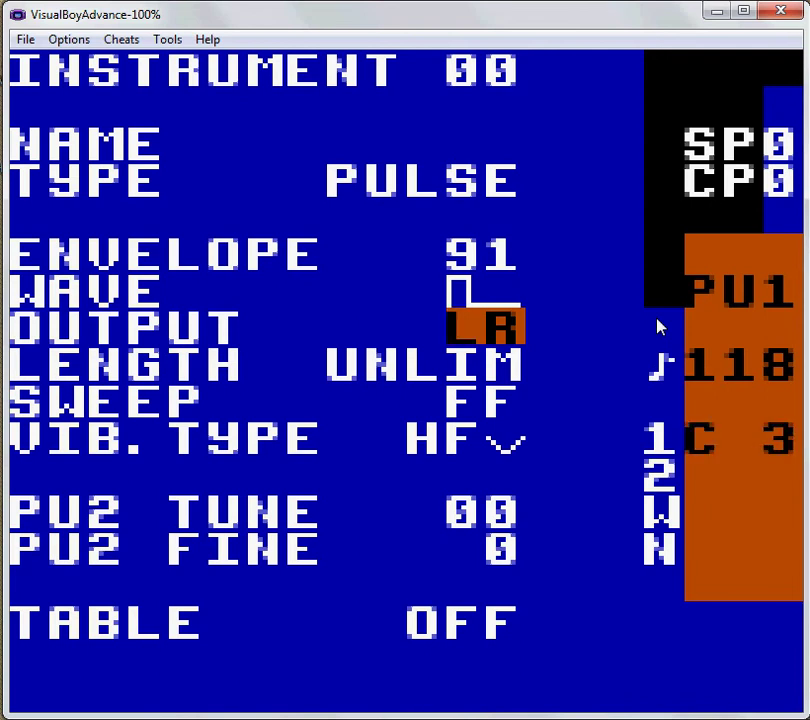
# Step: Move down past LENGTH (UNLIM) to the SWEEP setting at FF
pyautogui.press('Down')
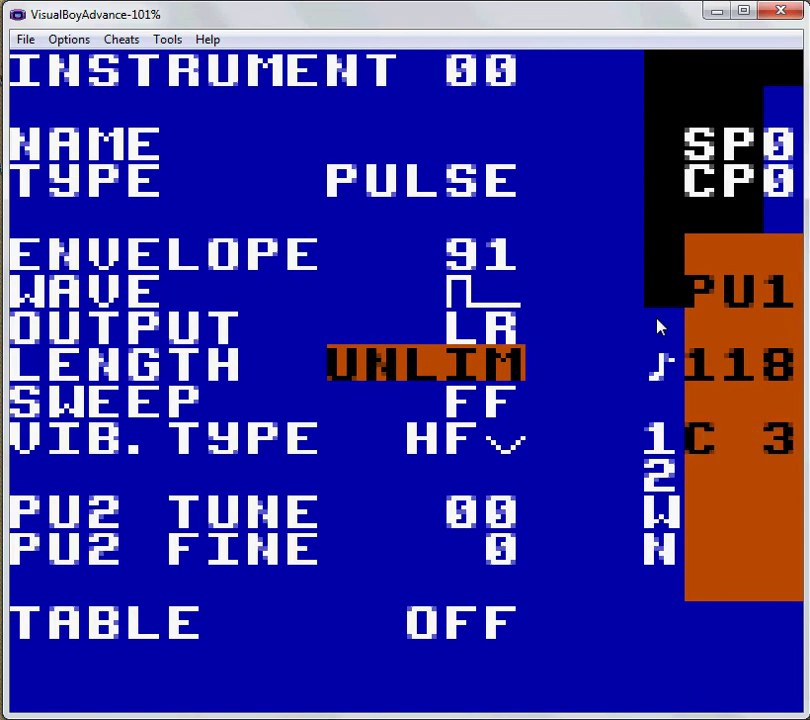
pyautogui.press('Down')
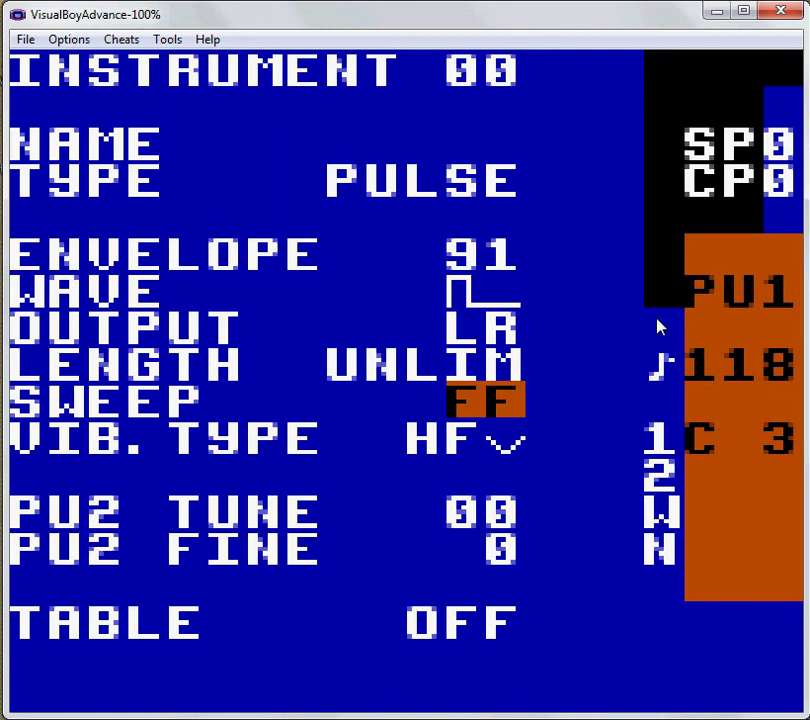
# Step: Try instrument 00 sweep values from EF down to CE, then around D0–D9
pyautogui.hotkey('z', 'Down')
pyautogui.hotkey('z', 'Down')
pyautogui.hotkey('z', 'Left')
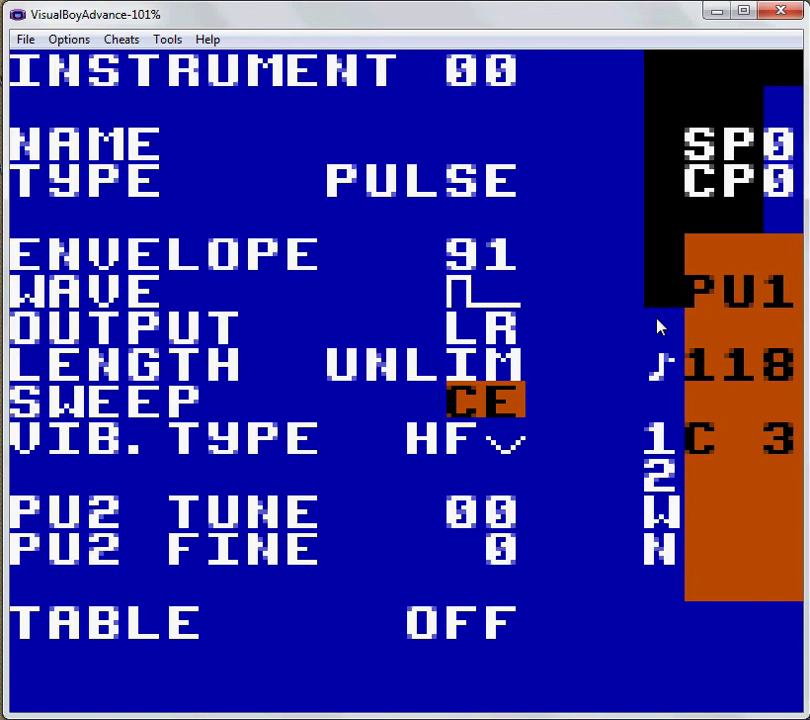
pyautogui.hotkey('z', 'Right')
pyautogui.hotkey('z', 'Right')
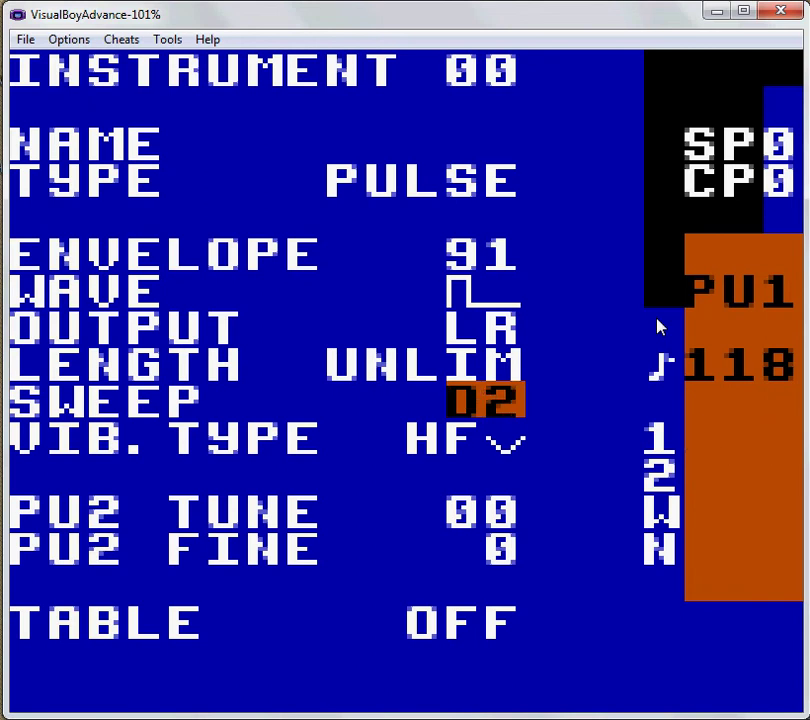
pyautogui.hotkey('z', 'Right')
pyautogui.hotkey('z', 'Right')
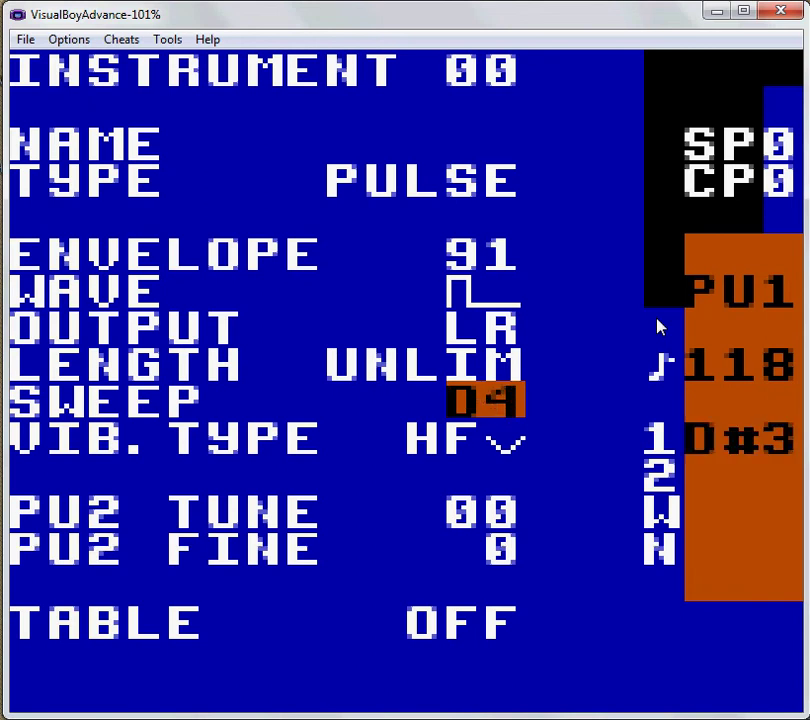
pyautogui.hotkey('z', 'Right')
pyautogui.hotkey('z', 'Right')
pyautogui.hotkey('z', 'Left')
pyautogui.hotkey('z', 'Left')
pyautogui.hotkey('z', 'Left')
pyautogui.hotkey('z', 'Left')
pyautogui.hotkey('z', 'Left')
pyautogui.hotkey('z', 'Right')
pyautogui.hotkey('z', 'Right')
pyautogui.hotkey('z', 'Left')
pyautogui.hotkey('z', 'Left')
pyautogui.hotkey('z', 'Left')
pyautogui.hotkey('z', 'Left')
pyautogui.hotkey('z', 'Right')
pyautogui.hotkey('z', 'Right')
pyautogui.hotkey('z', 'Right')
pyautogui.hotkey('z', 'Right')
pyautogui.hotkey('z', 'Right')
pyautogui.hotkey('z', 'Right')
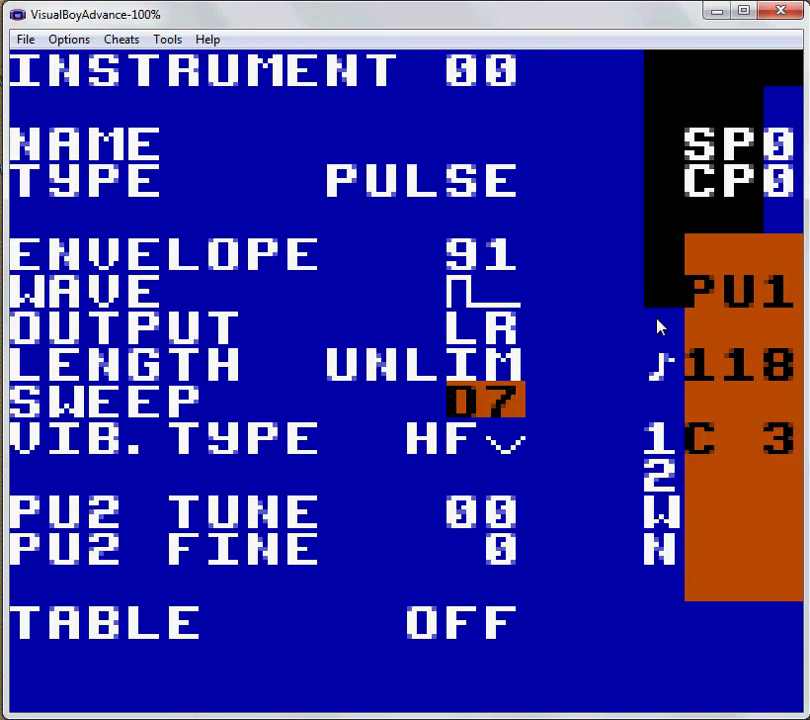
pyautogui.hotkey('z', 'Left')
pyautogui.hotkey('z', 'Left')
pyautogui.hotkey('z', 'Left')
pyautogui.hotkey('z', 'Left')
pyautogui.hotkey('z', 'Left')
pyautogui.hotkey('z', 'Left')
pyautogui.hotkey('z', 'Left')
pyautogui.hotkey('z', 'Left')
pyautogui.hotkey('z', 'Left')
pyautogui.hotkey('z', 'Left')
pyautogui.hotkey('z', 'Left')
pyautogui.hotkey('z', 'Right')
# Step: Bring instrument 00's sweep back up to FF, out of the D range
pyautogui.press('Down')
pyautogui.press('Down')
pyautogui.press('Up')
pyautogui.press('Up')
pyautogui.hotkey('z', 'Up')
pyautogui.hotkey('z', 'Up')
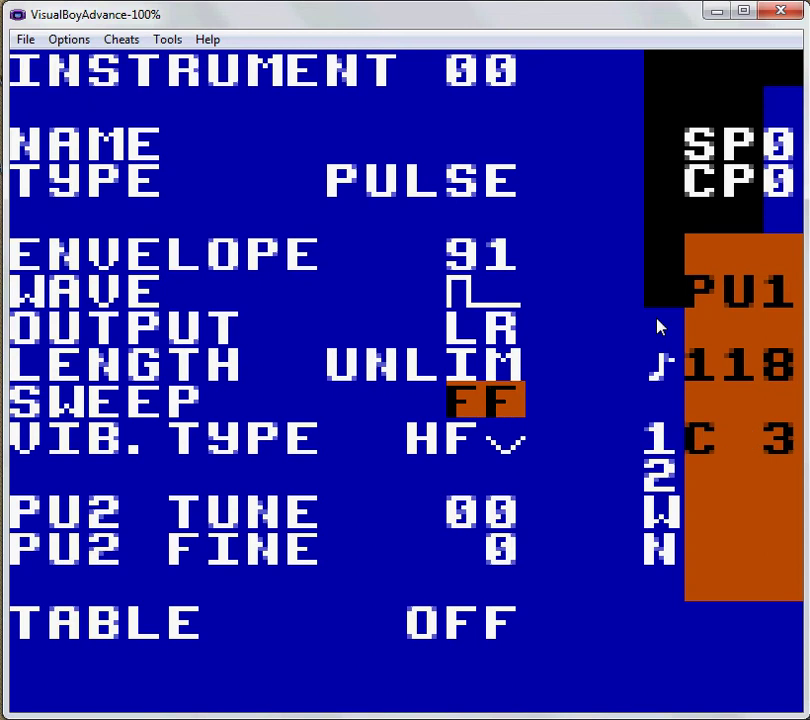
pyautogui.press('Down')
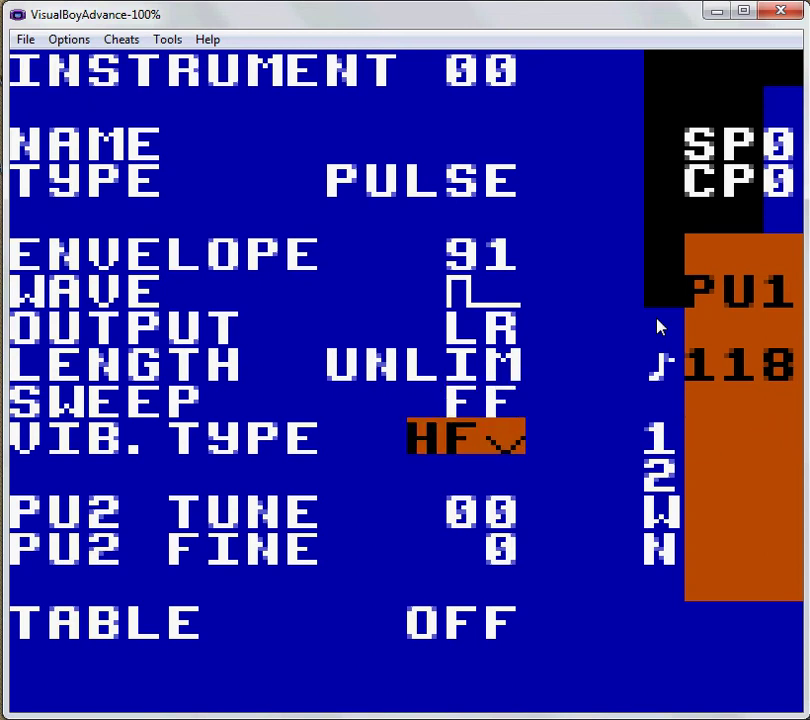
# Step: Step past PU2 tune, PU2 fine and table, then return to phrase 03 playing D#3 and C 3
pyautogui.press('Down')
pyautogui.press('Down')
pyautogui.press('Up')
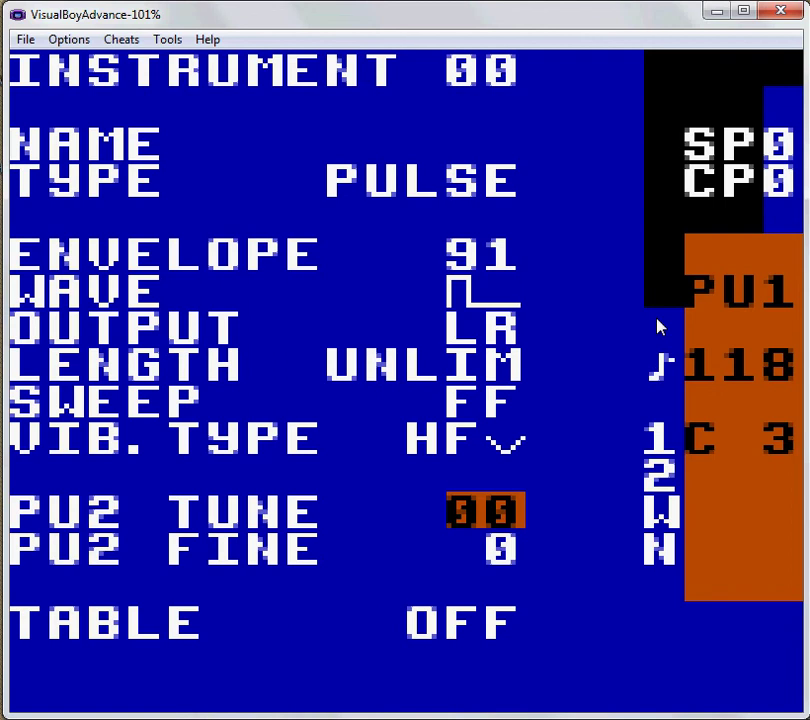
pyautogui.press('Down')
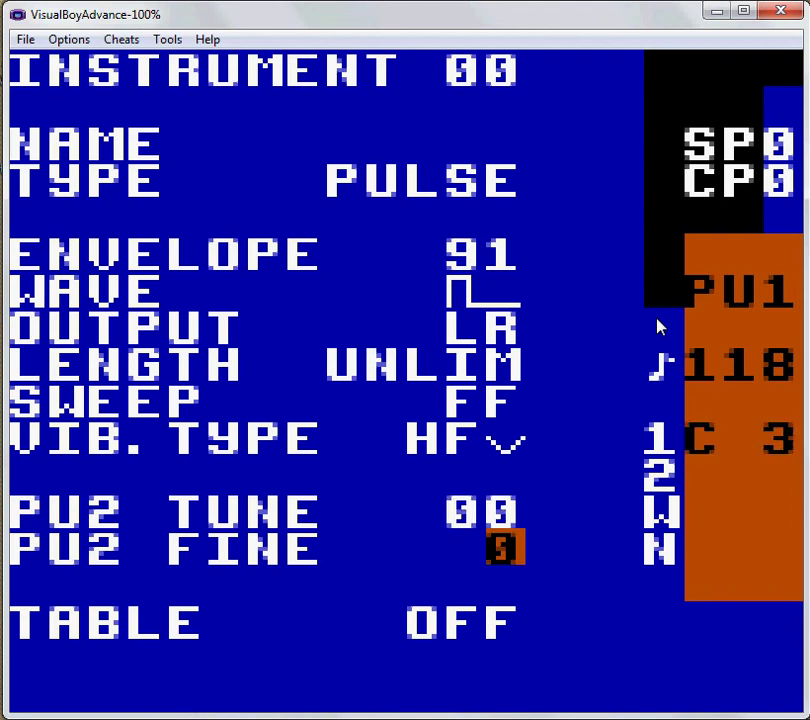
pyautogui.press('Down')
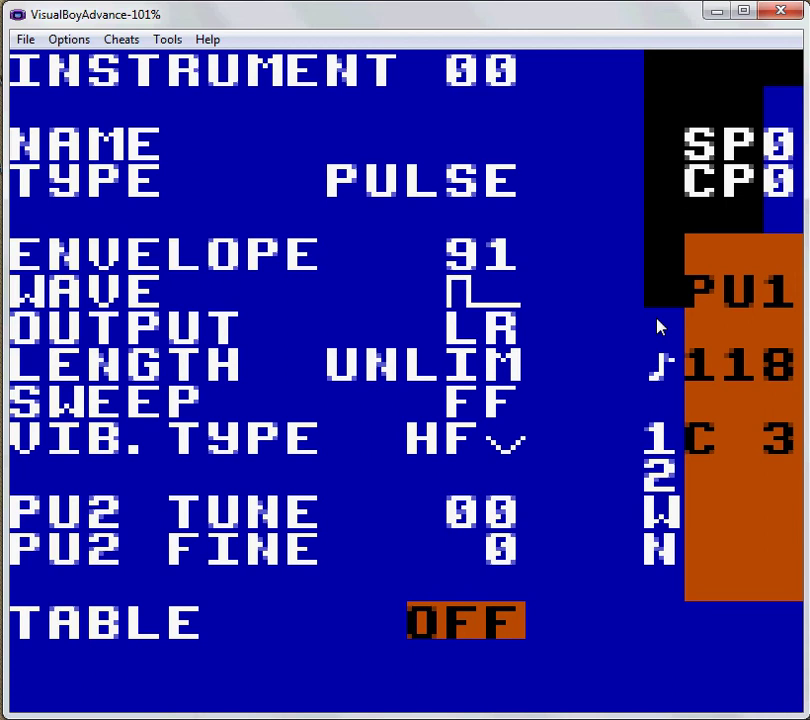
pyautogui.hotkey('BackSpace', 'Left')
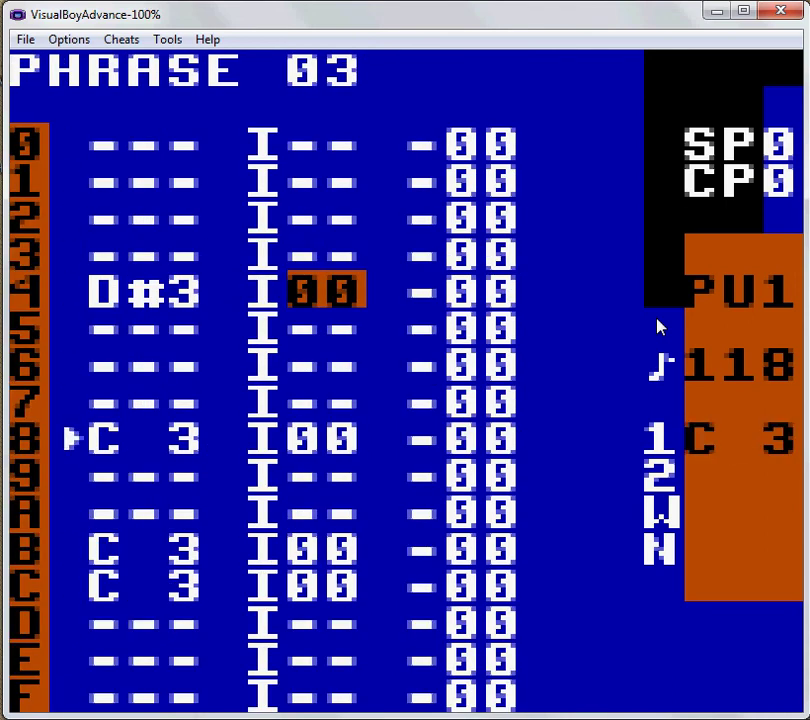
# Step: Go from instrument 00 back through phrase 03 to chain 01 and enter its second-row phrase 00
pyautogui.hotkey('BackSpace', 'Right')
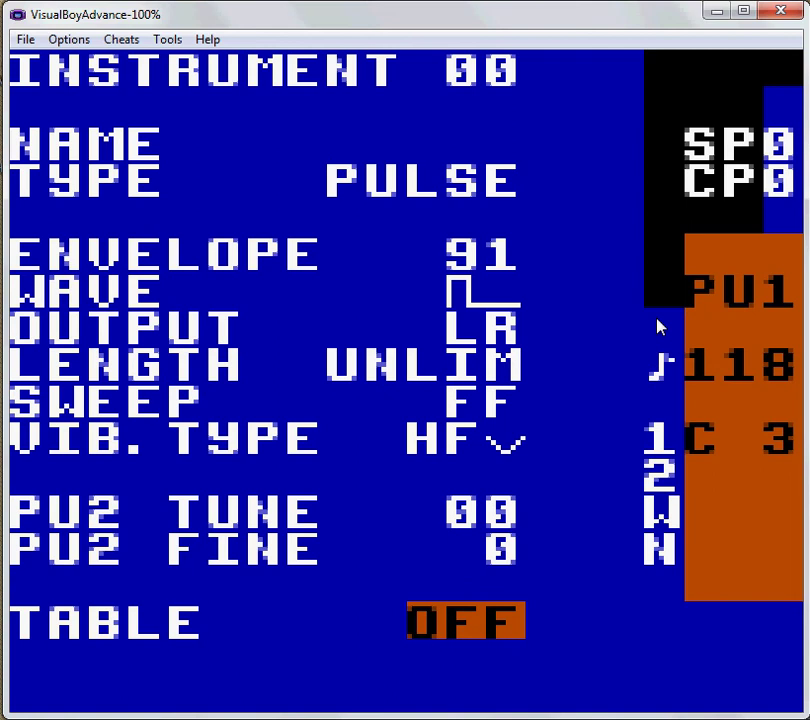
pyautogui.hotkey('BackSpace', 'Left')
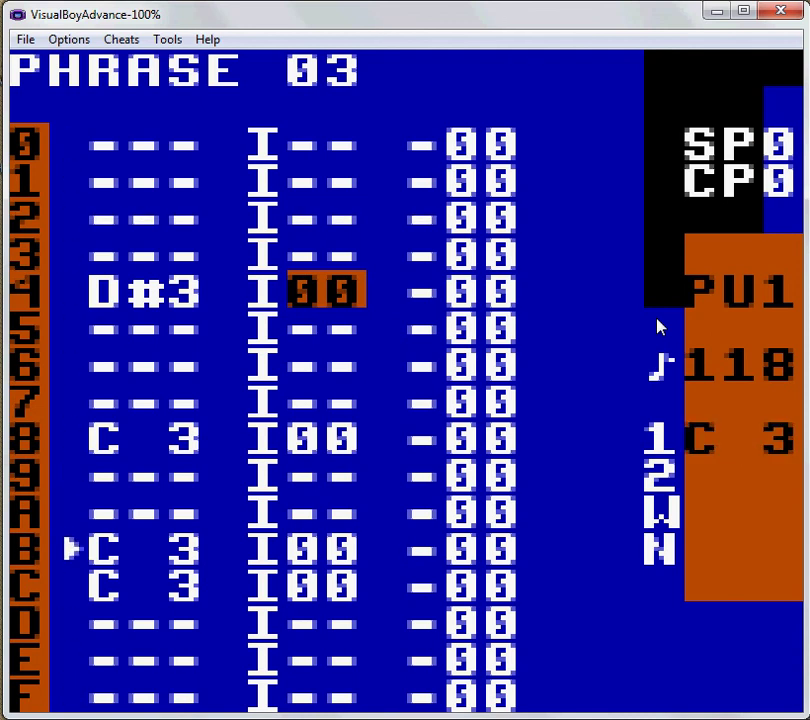
pyautogui.hotkey('BackSpace', 'Left')
pyautogui.press('Down')
pyautogui.hotkey('BackSpace', 'Right')
pyautogui.press('Left')
pyautogui.press('Up')
pyautogui.press('Up')
pyautogui.press('Up')
pyautogui.press('Up')
pyautogui.press('Down')
# Step: Write phrase 00's notes: G 3 on row 0, C 4 on row 4, F#4 on row 8
pyautogui.press('Up')
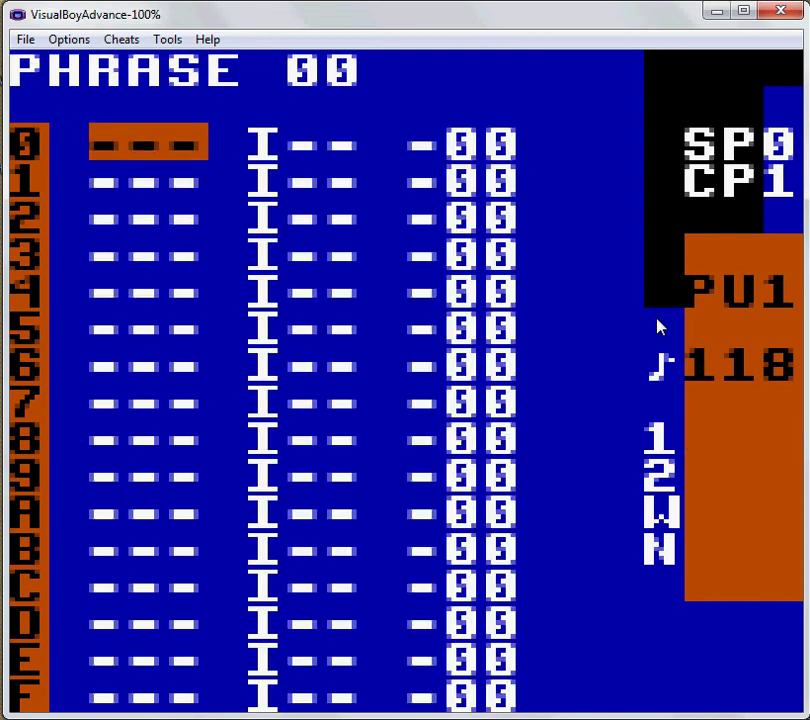
pyautogui.press('Down')
pyautogui.press('Down')
pyautogui.press('Down')
pyautogui.press('Down')
# Step: Add A 4 on phrase 00's row C, then write phrase 01's notes including C#3 and C 3
pyautogui.press('Up')
pyautogui.press('Up')
pyautogui.press('Up')
pyautogui.press('Up')
pyautogui.press('z')
pyautogui.hotkey('z', 'Right')
pyautogui.hotkey('z', 'Right')
pyautogui.hotkey('z', 'Right')
pyautogui.press('Down')
pyautogui.press('Down')
pyautogui.press('Down')
pyautogui.press('Down')
pyautogui.press('z')
pyautogui.hotkey('z', 'Right')
pyautogui.press('Down')
pyautogui.press('Down')
pyautogui.press('Down')
pyautogui.press('Down')
pyautogui.press('z')
pyautogui.hotkey('z', 'Right')
pyautogui.press('Down')
pyautogui.press('Down')
pyautogui.press('Down')
pyautogui.press('Down')
pyautogui.press('z')
pyautogui.hotkey('z', 'Right')
pyautogui.hotkey('BackSpace', 'Left')
pyautogui.press('Down')
pyautogui.press('Down')
pyautogui.press('Up')
pyautogui.hotkey('BackSpace', 'Right')
pyautogui.press('Up')
pyautogui.press('Up')
pyautogui.press('Up')
pyautogui.press('Up')
pyautogui.press('Up')
pyautogui.press('Up')
pyautogui.press('Up')
pyautogui.press('Up')
pyautogui.press('Up')
pyautogui.press('Up')
pyautogui.press('Up')
pyautogui.press('Up')
pyautogui.press('Up')
pyautogui.press('Down')
pyautogui.press('z')
pyautogui.hotkey('z', 'Up')
pyautogui.hotkey('z', 'Up')
pyautogui.hotkey('z', 'Up')
pyautogui.hotkey('z', 'Up')
pyautogui.press('Down')
pyautogui.press('Down')
pyautogui.press('Down')
pyautogui.press('Down')
pyautogui.press('Down')
pyautogui.press('z')
pyautogui.hotkey('z', 'Right')
pyautogui.press('Down')
pyautogui.press('Down')
# Step: Fill phrase 04 with C 3 notes on rows 2, 3, 6, 8, A and B
pyautogui.press('Down')
pyautogui.press('Down')
pyautogui.press('Down')
pyautogui.press('z')
pyautogui.hotkey('z', 'Up')
pyautogui.hotkey('z', 'Up')
pyautogui.hotkey('z', 'Up')
pyautogui.hotkey('z', 'Up')
pyautogui.hotkey('z', 'Up')
pyautogui.hotkey('z', 'Up')
pyautogui.press('Down')
pyautogui.press('Down')
pyautogui.press('Down')
pyautogui.press('z')
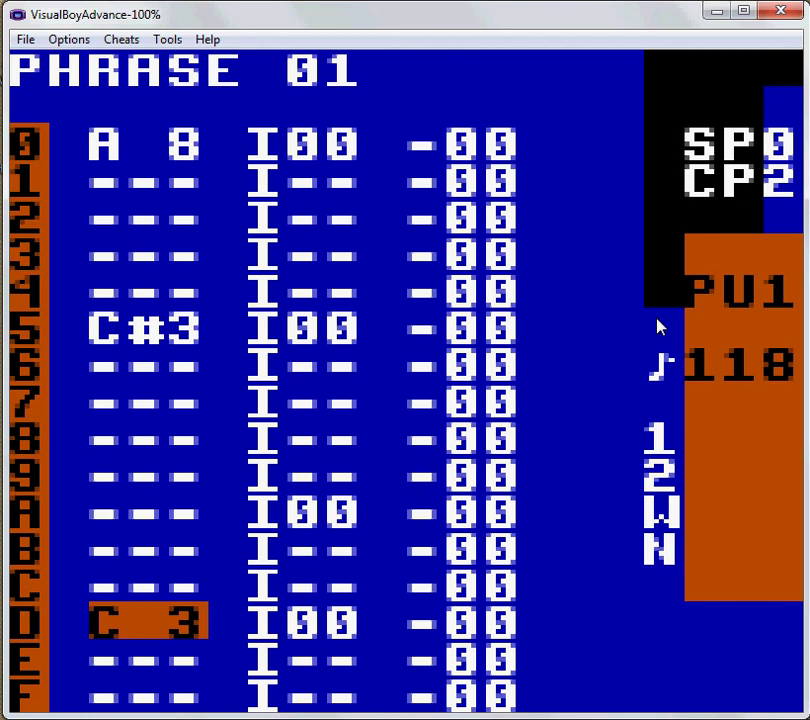
# Step: Place chain 02 on the second pulse channel with phrase 04 as its first phrase
pyautogui.hotkey('BackSpace', 'Left')
pyautogui.hotkey('BackSpace', 'Left')
pyautogui.press('Right')
pyautogui.hotkey('BackSpace', 'Right')
pyautogui.hotkey('BackSpace', 'Right')
pyautogui.hotkey('BackSpace', 'Left')
pyautogui.press('z')
pyautogui.hotkey('z', 'Right')
pyautogui.hotkey('z', 'Right')
pyautogui.hotkey('z', 'Right')
pyautogui.hotkey('z', 'Right')
pyautogui.hotkey('BackSpace', 'Right')
pyautogui.press('Up')
pyautogui.press('Up')
pyautogui.press('Up')
pyautogui.press('Up')
pyautogui.press('Up')
pyautogui.press('Up')
pyautogui.press('Up')
pyautogui.press('z')
pyautogui.press('Down')
pyautogui.press('z')
pyautogui.press('Down')
pyautogui.press('Down')
pyautogui.press('Down')
pyautogui.press('z')
pyautogui.press('Down')
pyautogui.press('Down')
pyautogui.press('z')
pyautogui.press('Down')
pyautogui.press('Down')
pyautogui.press('z')
pyautogui.press('Down')
pyautogui.press('z')
pyautogui.press('Down')
pyautogui.hotkey('BackSpace', 'Left')
pyautogui.hotkey('BackSpace', 'Left')
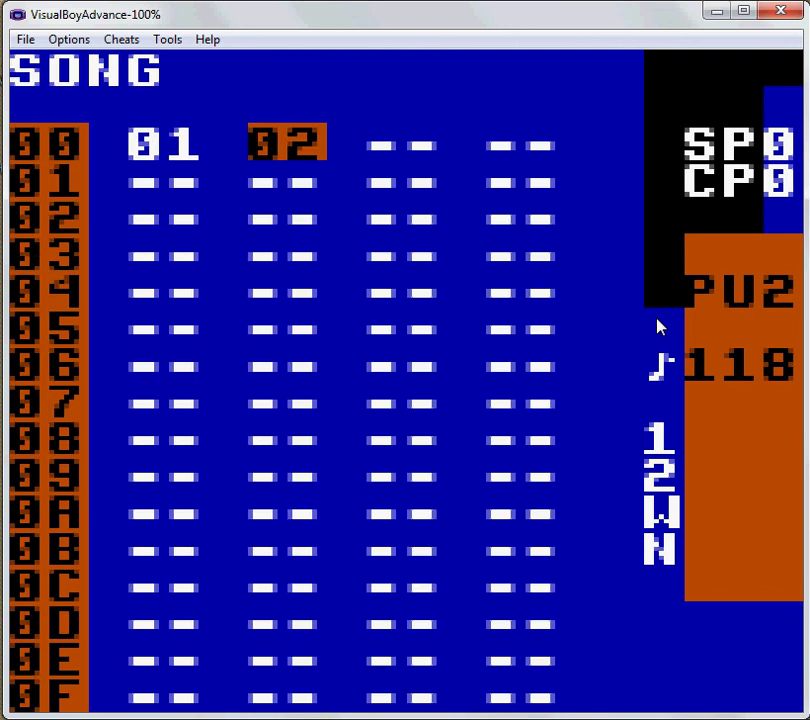
# Step: Play chains 01 and 02 together once, stop, and open chain 01 listing phrases 03, 00, 01
pyautogui.press('Left')
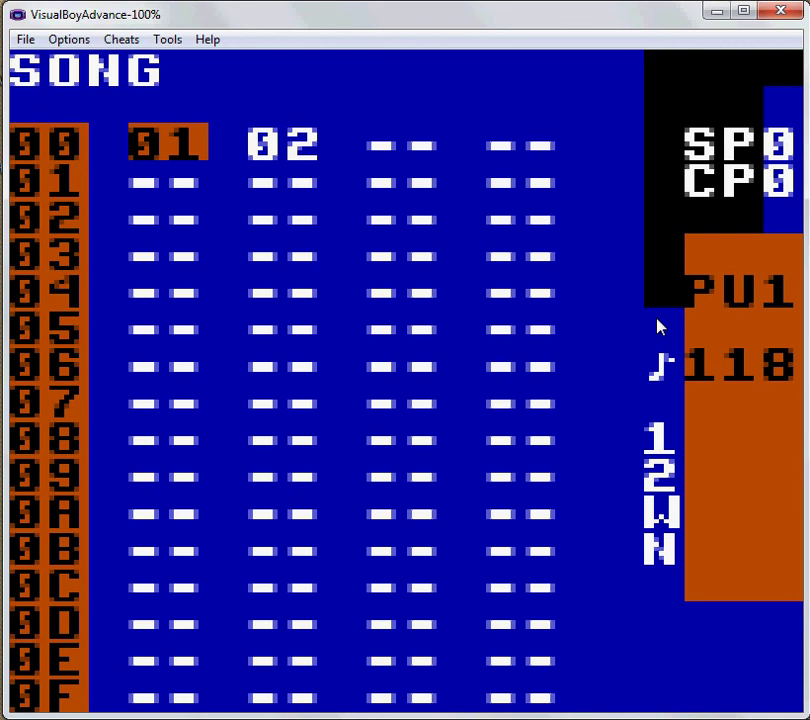
pyautogui.press('Return')
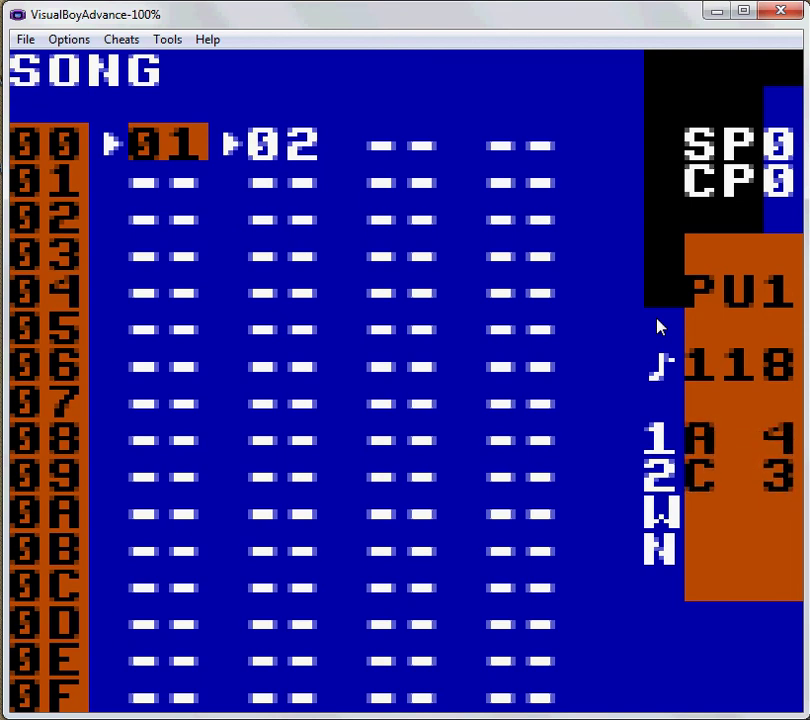
pyautogui.press('Return')
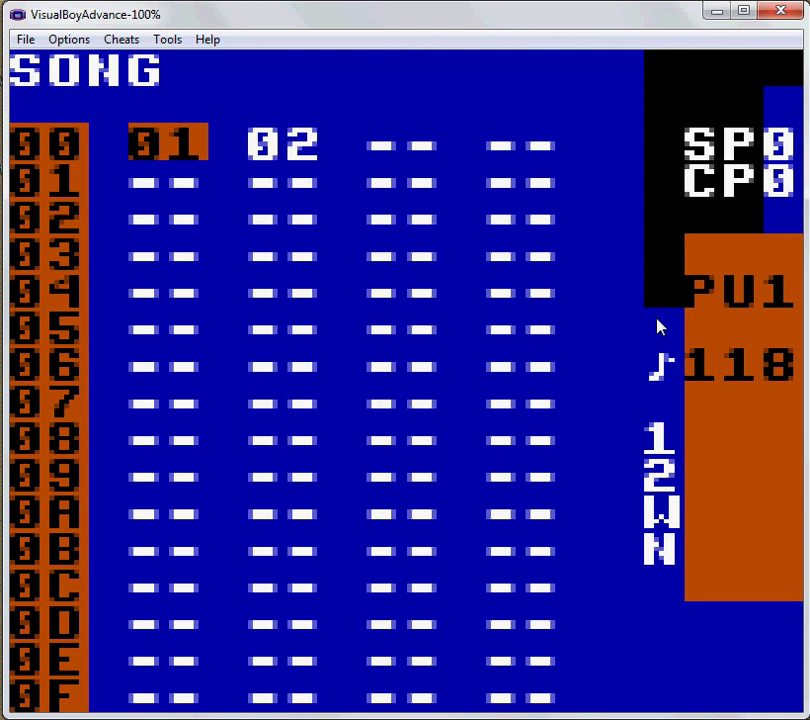
pyautogui.hotkey('BackSpace', 'Right')
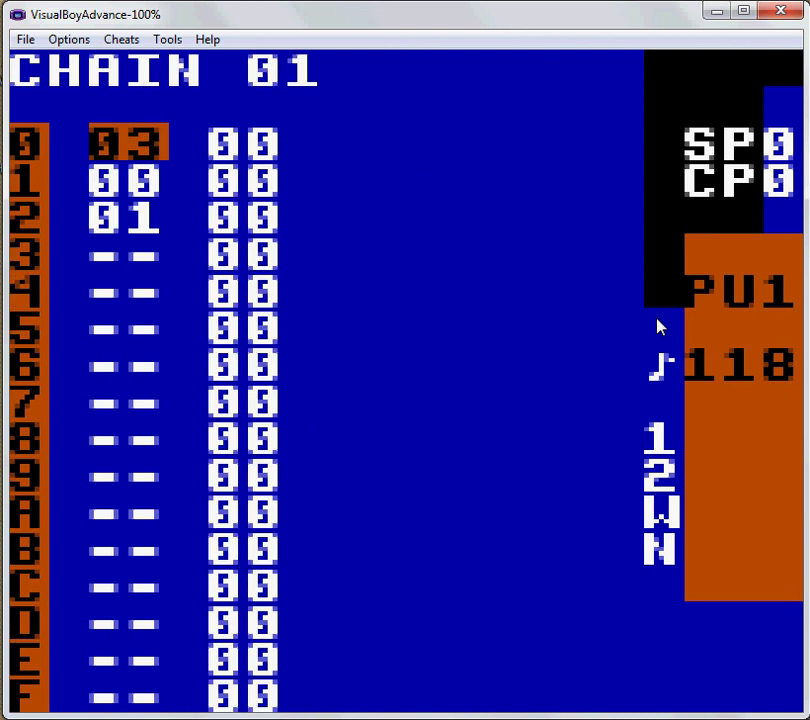
# Step: Play chain 01, then play phrase 03 on its own and step back out
pyautogui.press('Return')
pyautogui.press('Return')
pyautogui.hotkey('BackSpace', 'Right')
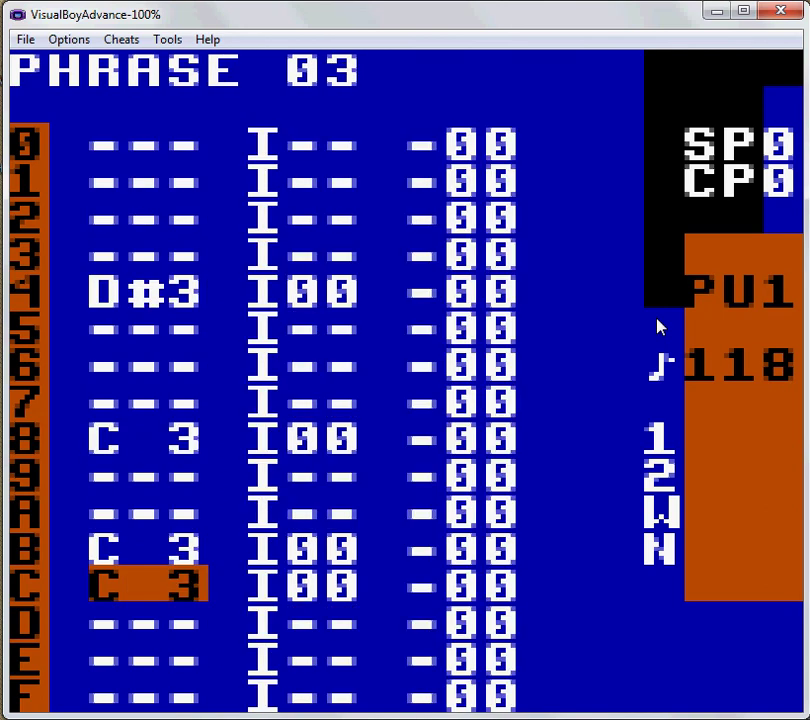
pyautogui.press('Return')
pyautogui.hotkey('BackSpace', 'Left')
pyautogui.hotkey('BackSpace', 'Left')
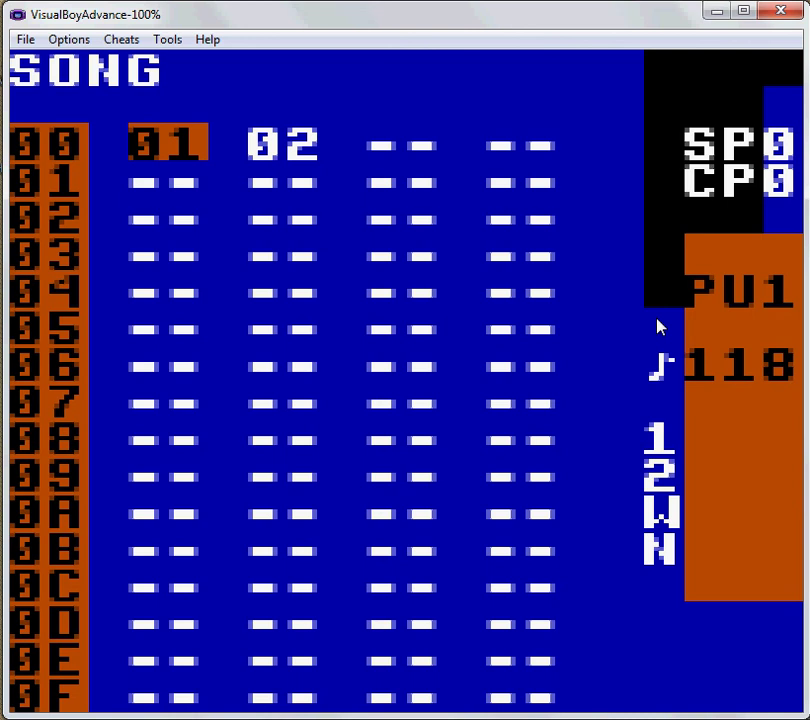
# Step: Enter a C 8 note on phrase 03's row 1 and play the phrase
pyautogui.hotkey('BackSpace', 'Right')
pyautogui.hotkey('BackSpace', 'Right')
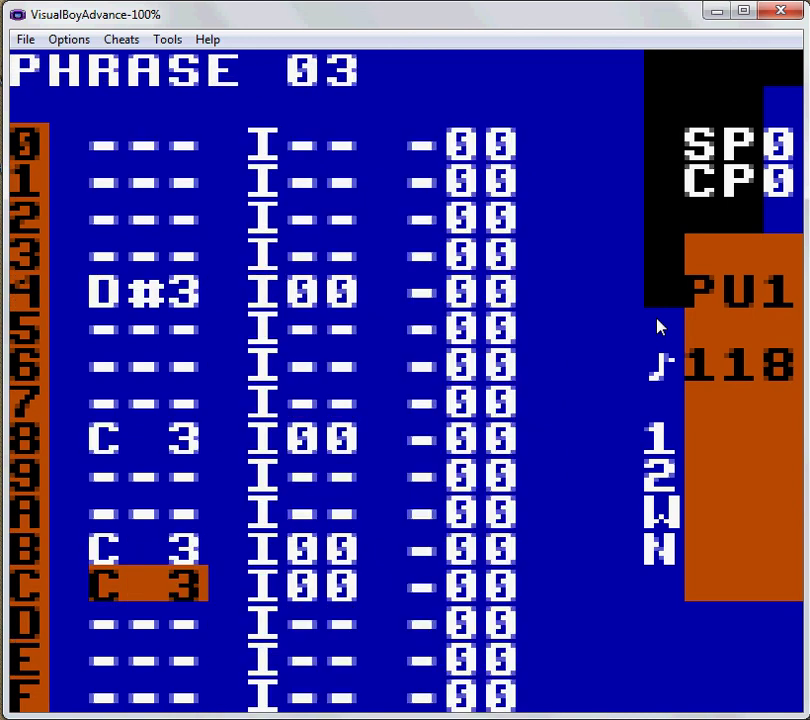
pyautogui.press('Up')
pyautogui.press('Up')
pyautogui.press('Up')
pyautogui.press('Up')
pyautogui.press('Up')
pyautogui.press('Up')
pyautogui.press('Up')
pyautogui.press('Up')
pyautogui.press('Up')
pyautogui.press('Up')
pyautogui.press('Up')
pyautogui.press('Up')
pyautogui.press('Down')
pyautogui.press('z')
pyautogui.hotkey('z', 'Up')
pyautogui.hotkey('z', 'Up')
pyautogui.hotkey('z', 'Up')
pyautogui.hotkey('z', 'Up')
pyautogui.hotkey('z', 'Up')
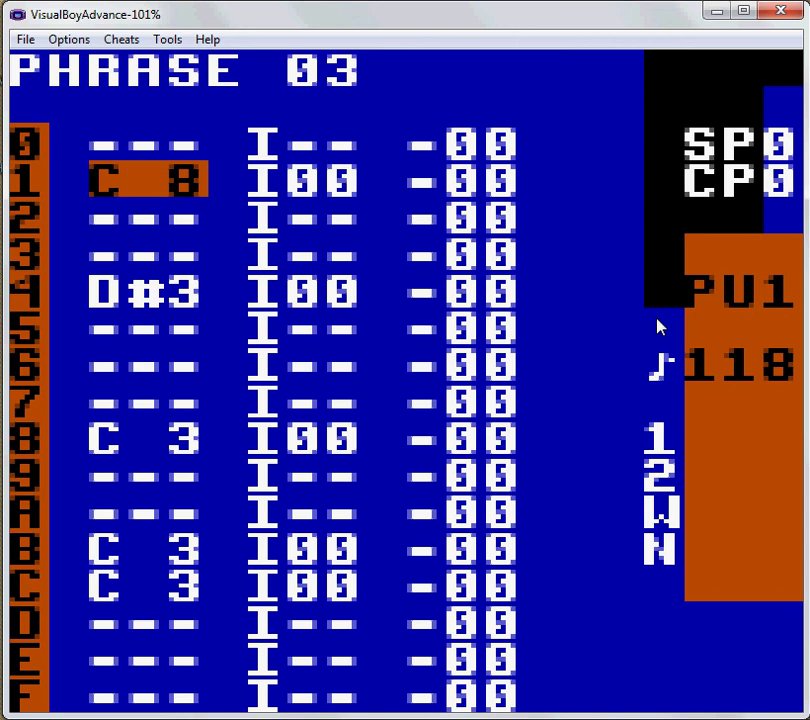
pyautogui.press('Return')
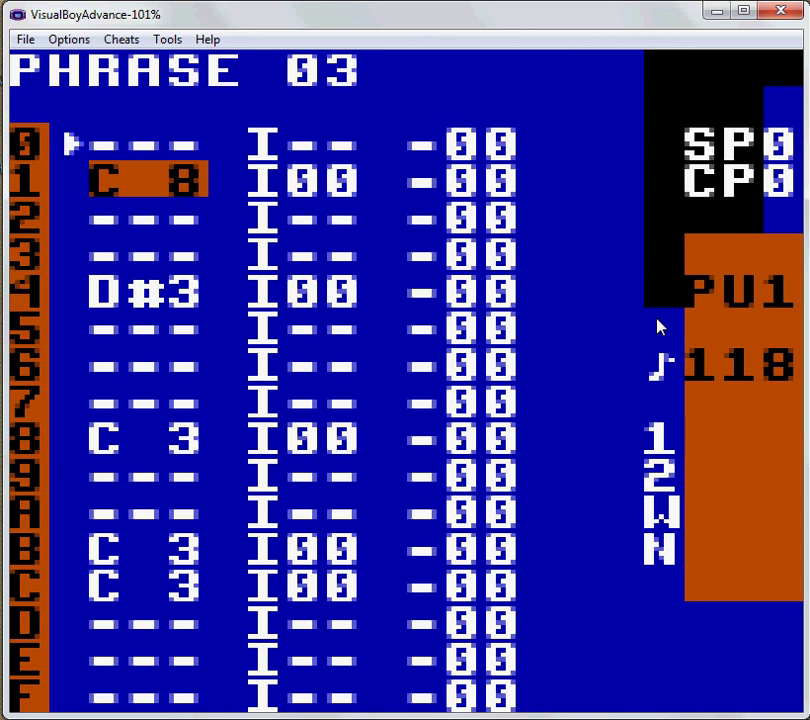
pyautogui.press('Return')
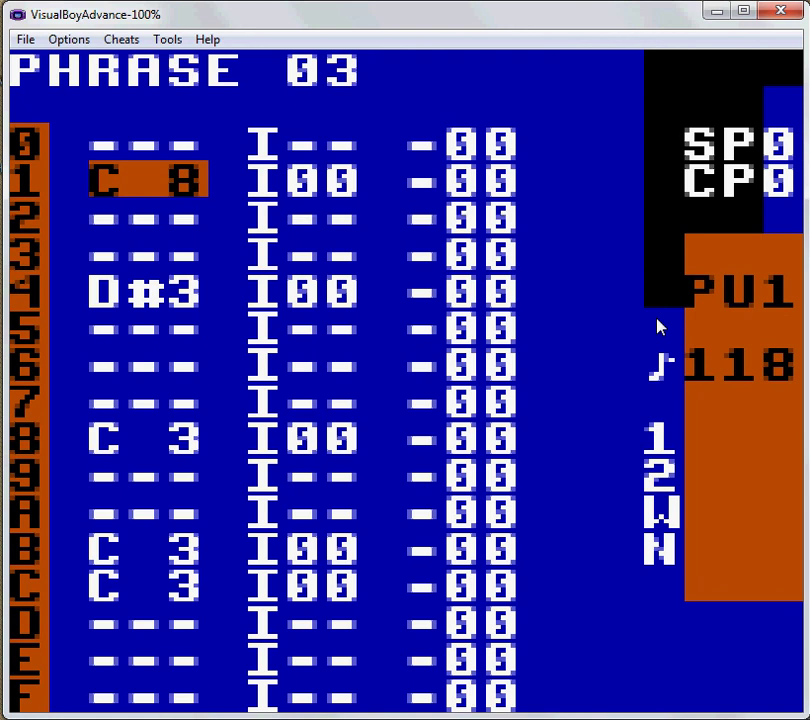
# Step: Replay, nudge the row 1 note to B 7 and back to C 8, then delete it
pyautogui.press('Return')
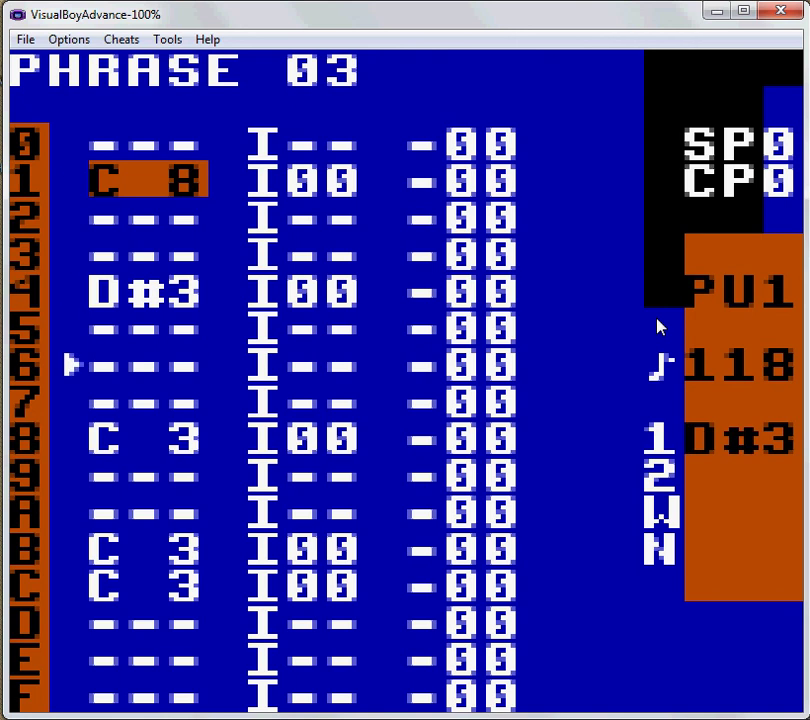
pyautogui.hotkey('z', 'Left')
pyautogui.hotkey('z', 'Right')
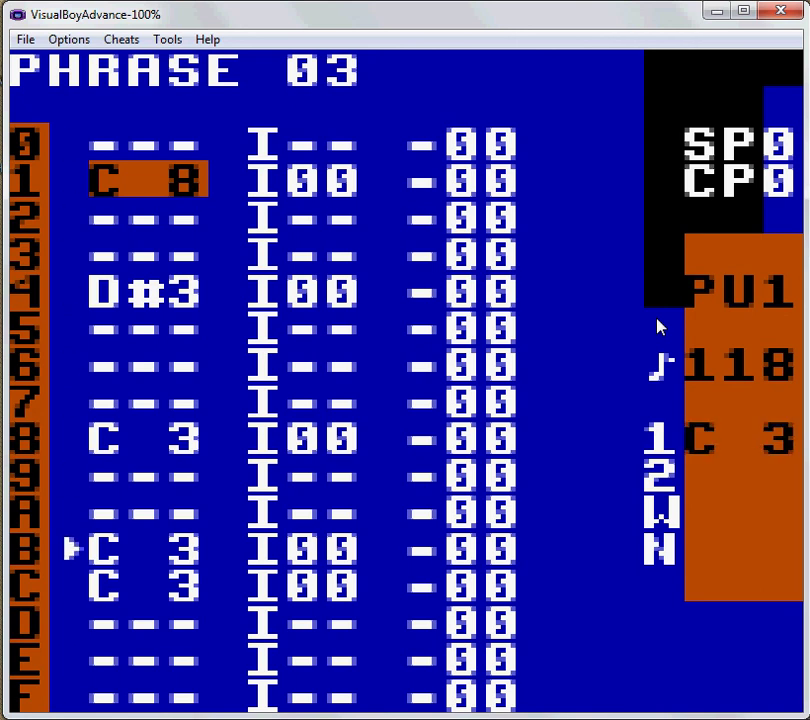
pyautogui.hotkey('x', 'z')
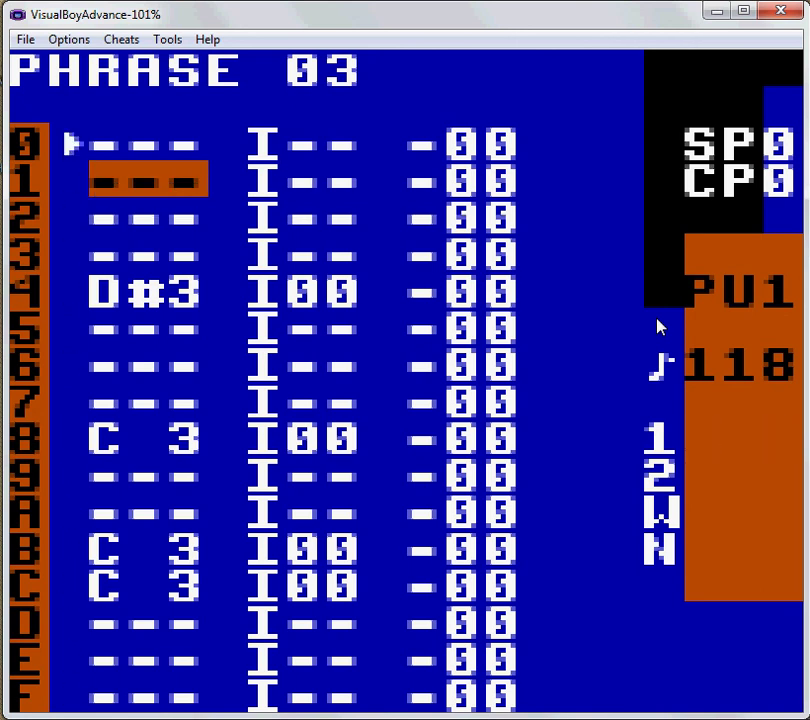